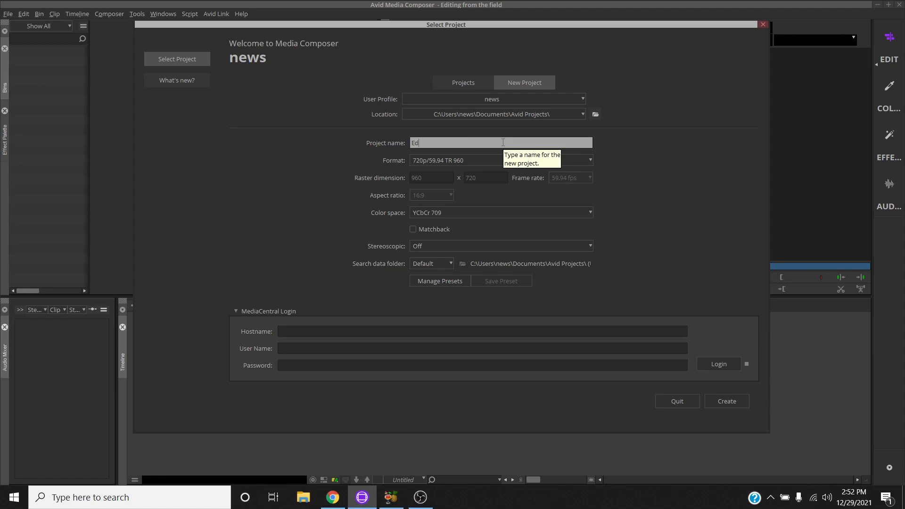
Create a new 720p/59.94 TR 960 project named "Editing from the field"
text(iting from the field)
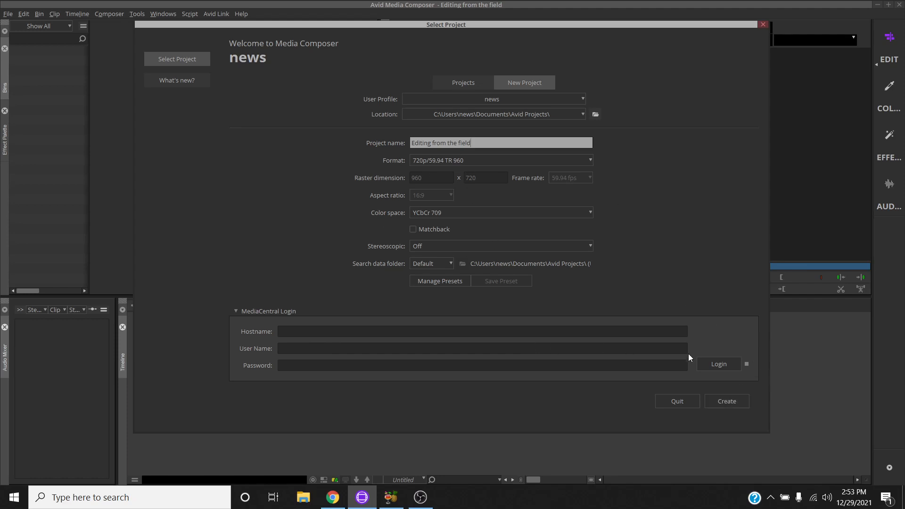
click(737, 407)
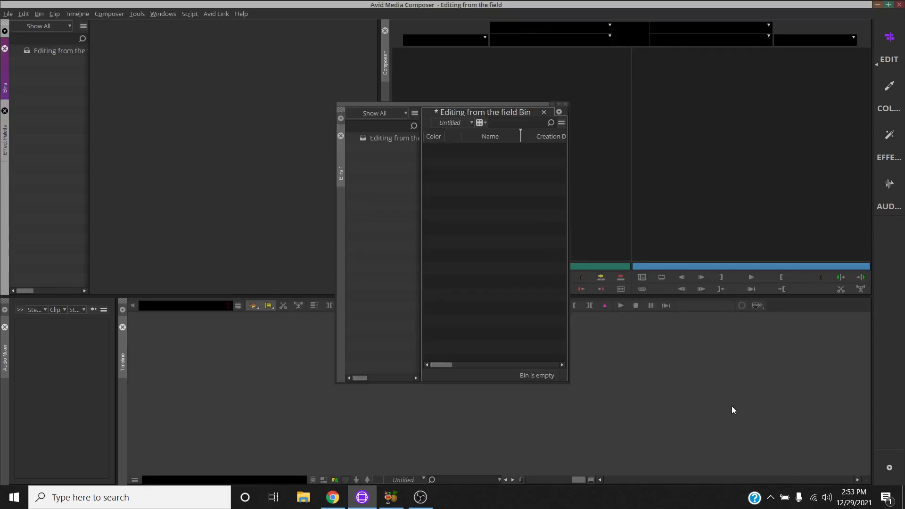
Close the floating bin window, resize the docked bin area, and open the Editing from the field Bin there
click(565, 105)
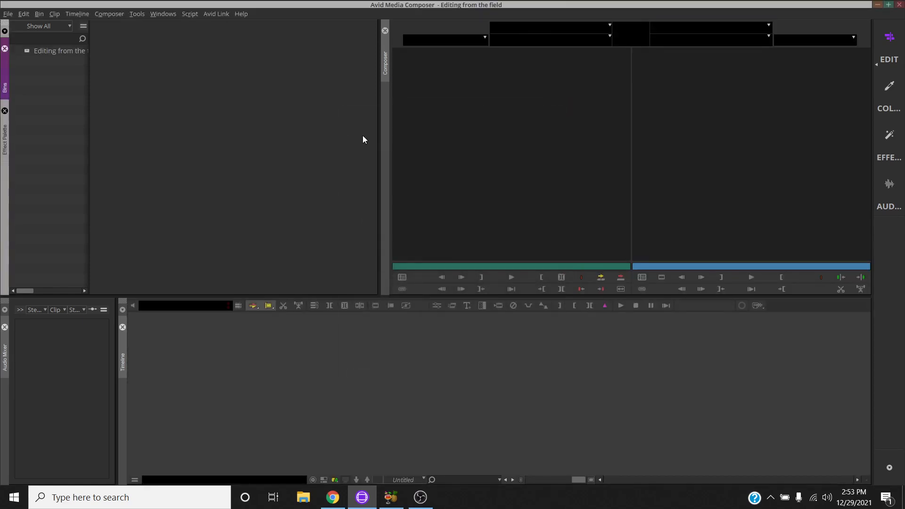
drag(379, 122, 129, 133)
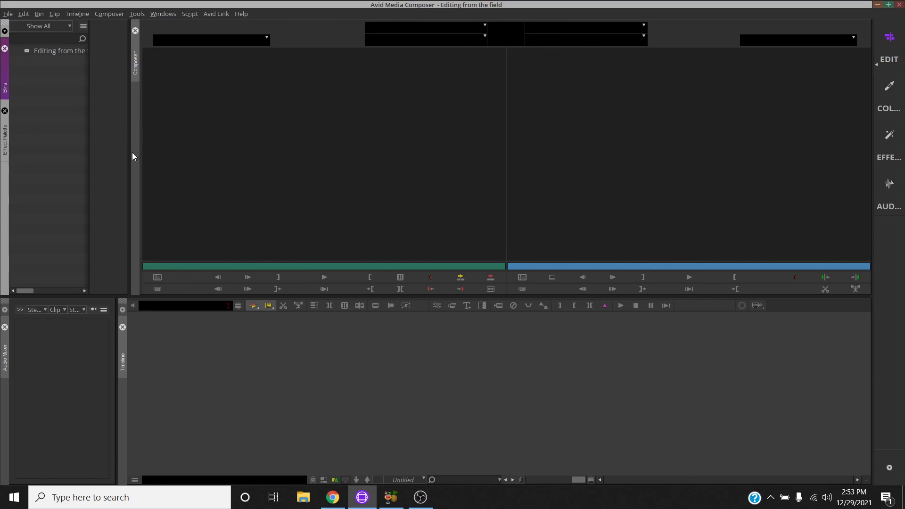
drag(128, 161, 299, 164)
double_click(25, 50)
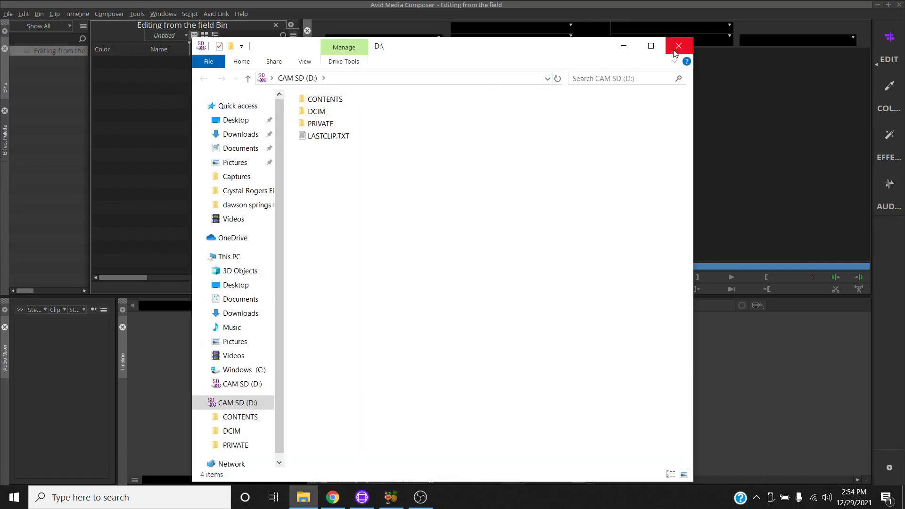
Close the SD card's File Explorer window and open the Source Browser from the empty Editing from the field Bin
click(675, 49)
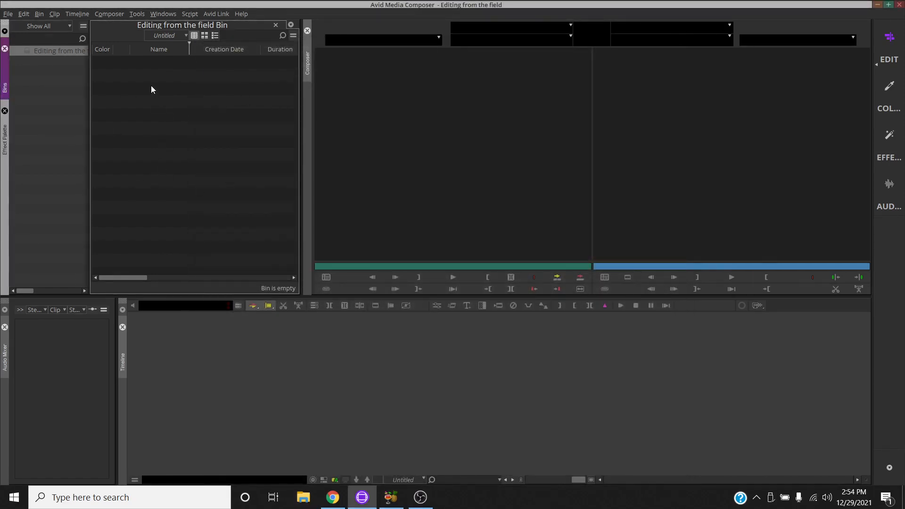
click(26, 49)
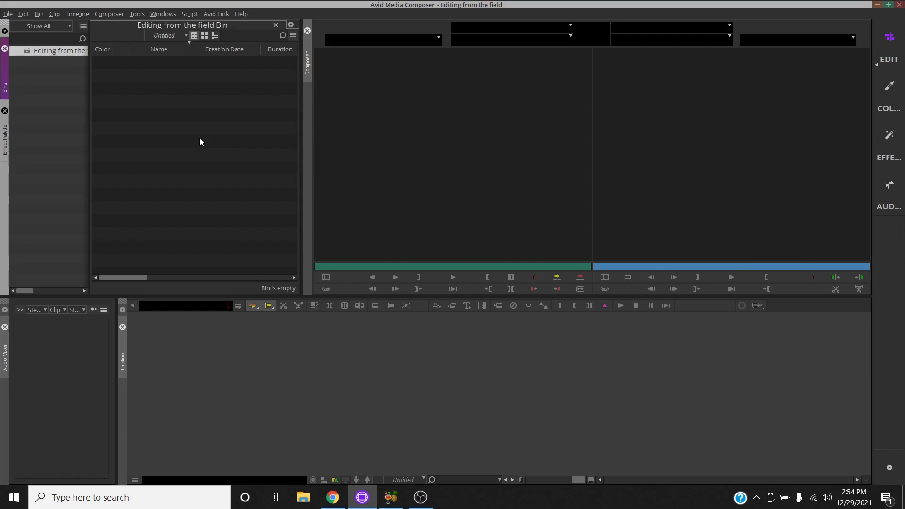
right_click(148, 84)
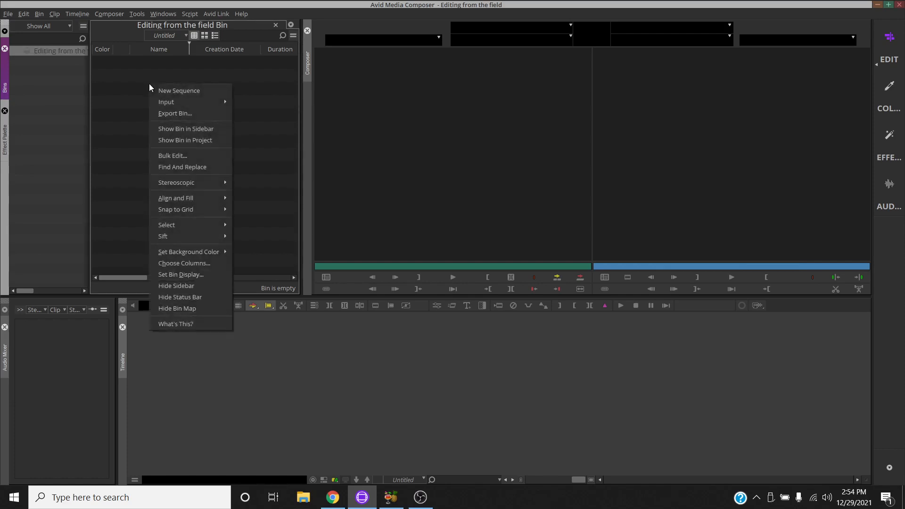
mouse_move(164, 104)
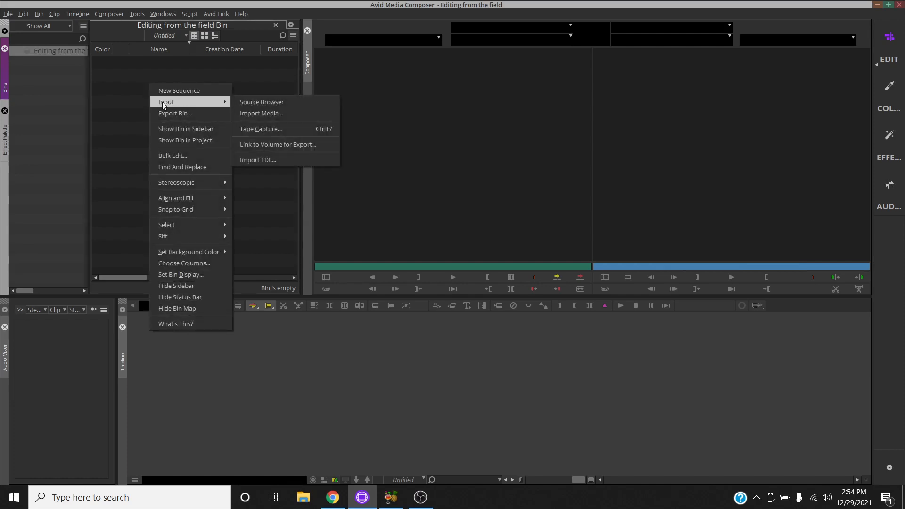
click(284, 106)
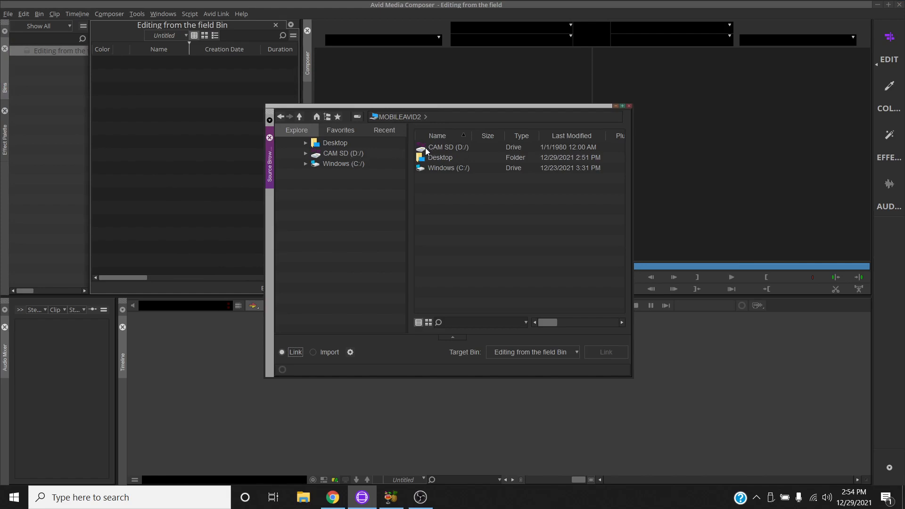
Link the entire CAM SD (D:/) drive to the Editing from the field Bin and close the Source Browser
click(335, 154)
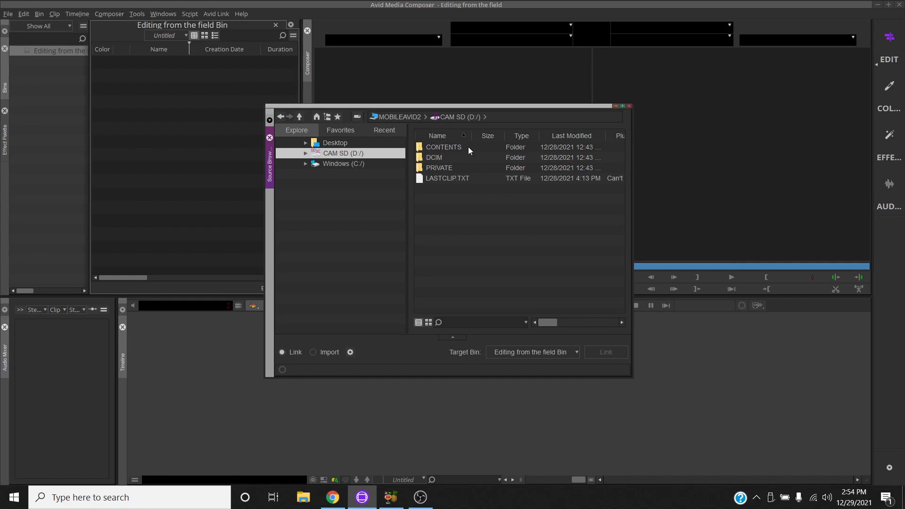
click(428, 149)
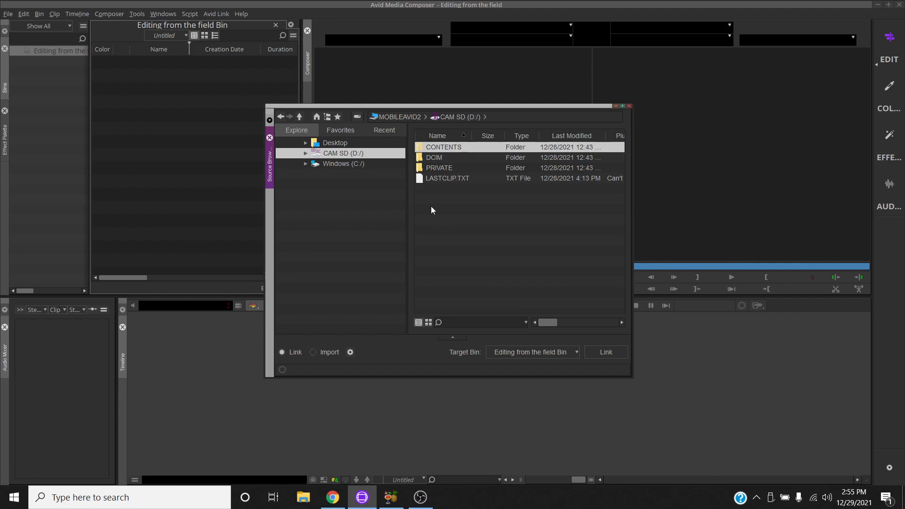
click(400, 116)
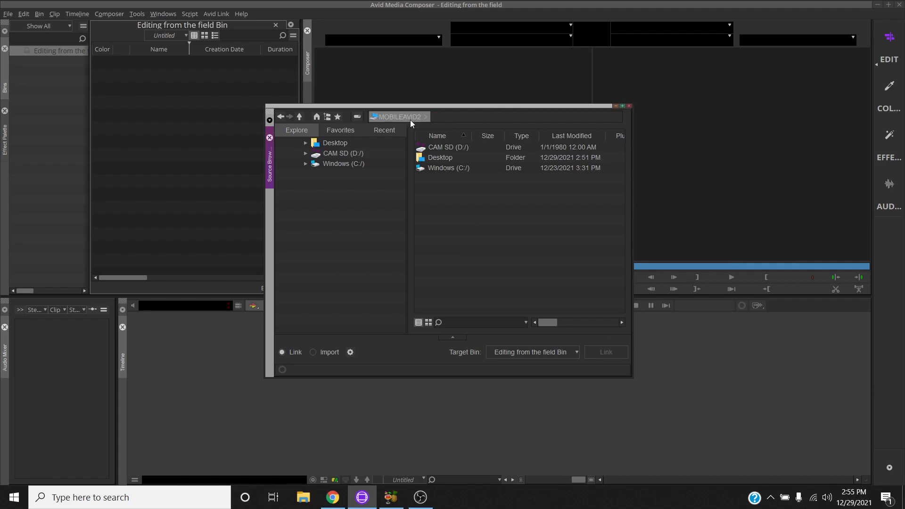
click(423, 149)
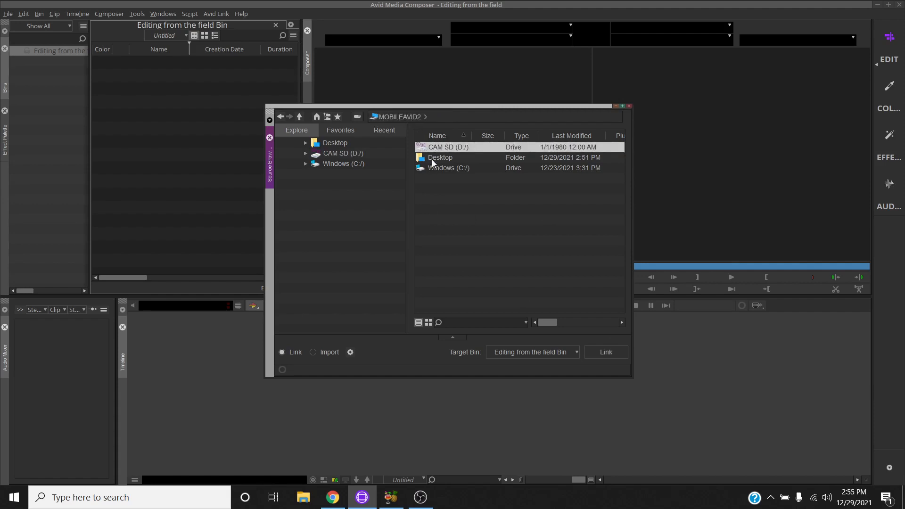
click(602, 353)
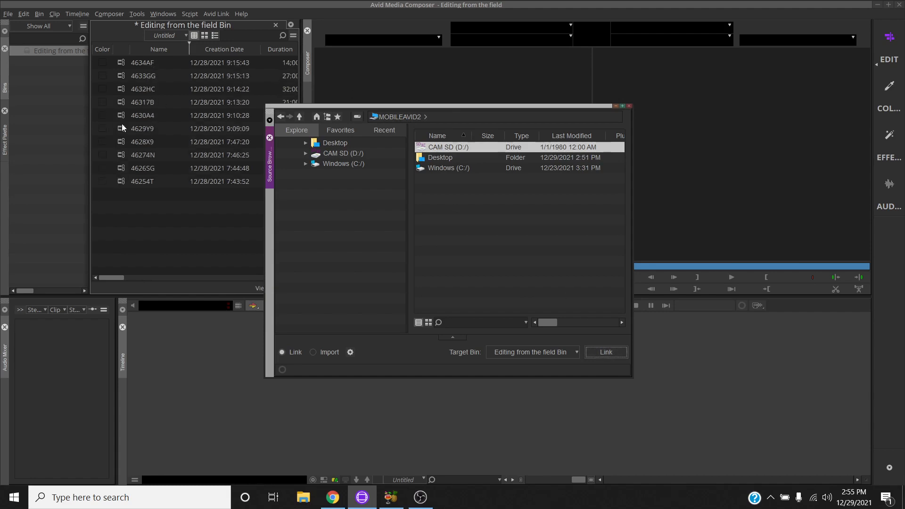
click(629, 108)
Preview the first three linked clips, 46471I, 464647 and 4645F1, in the source monitor
click(125, 64)
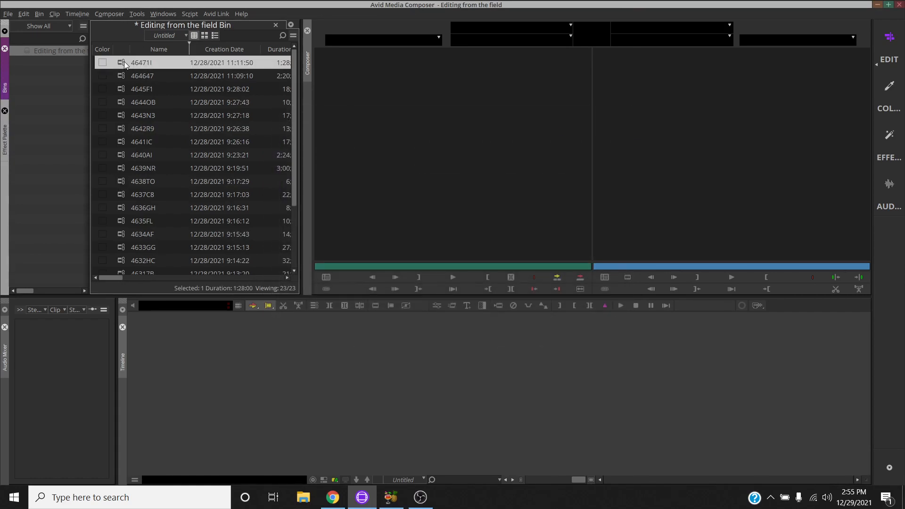
double_click(124, 62)
double_click(125, 77)
click(126, 90)
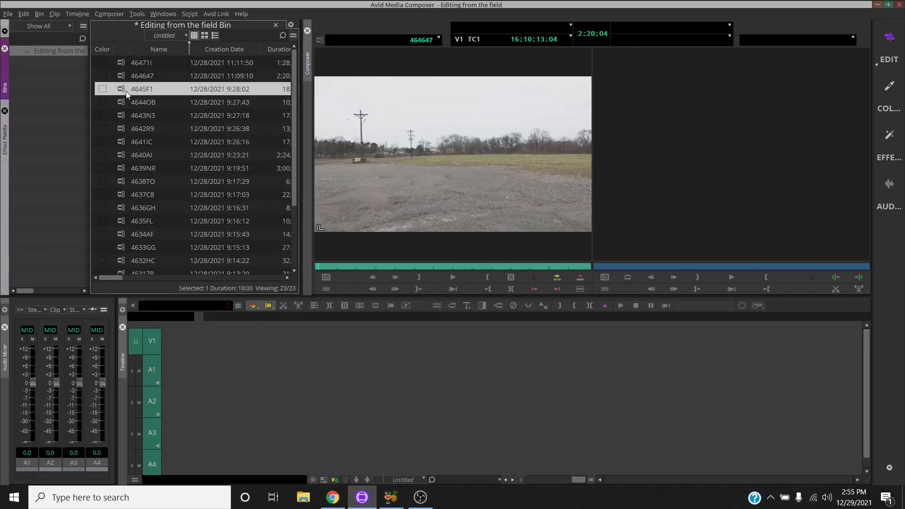
double_click(126, 90)
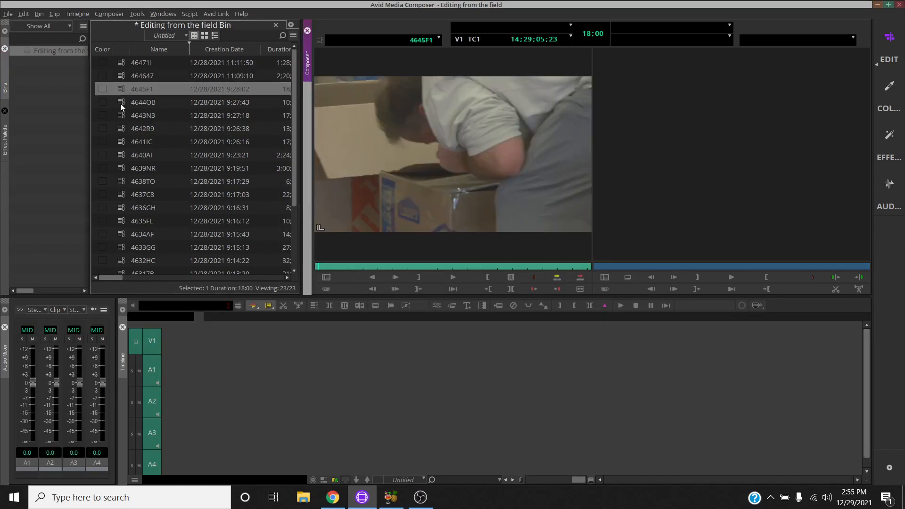
Create a second bin in the project and add a new sequence named RAW to it
right_click(68, 137)
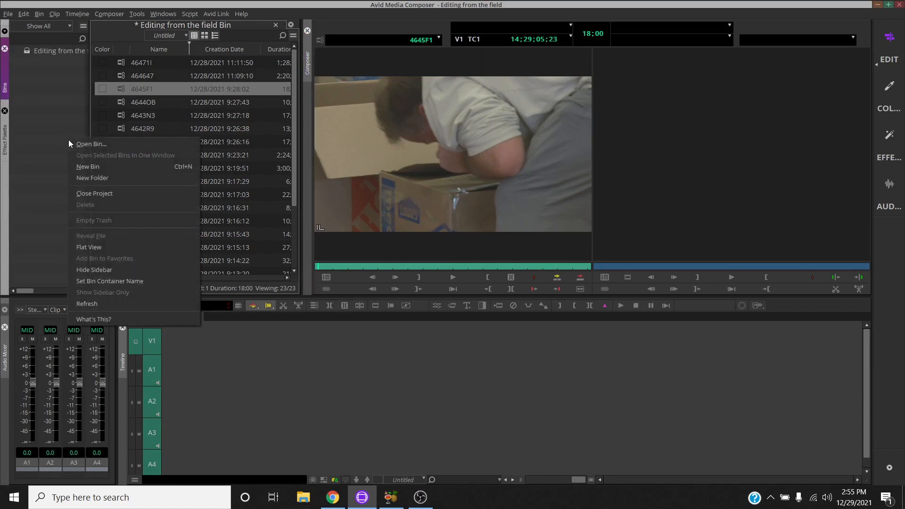
click(75, 166)
right_click(146, 97)
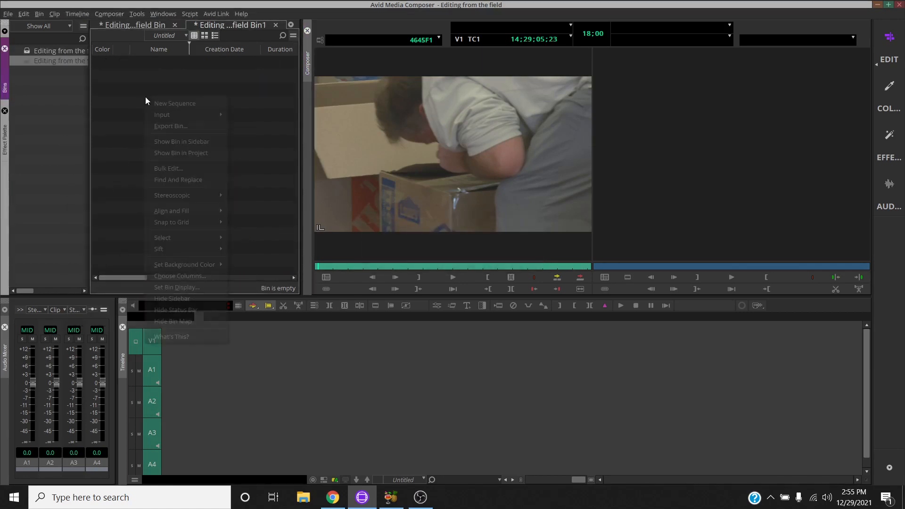
click(168, 107)
text(RAW)
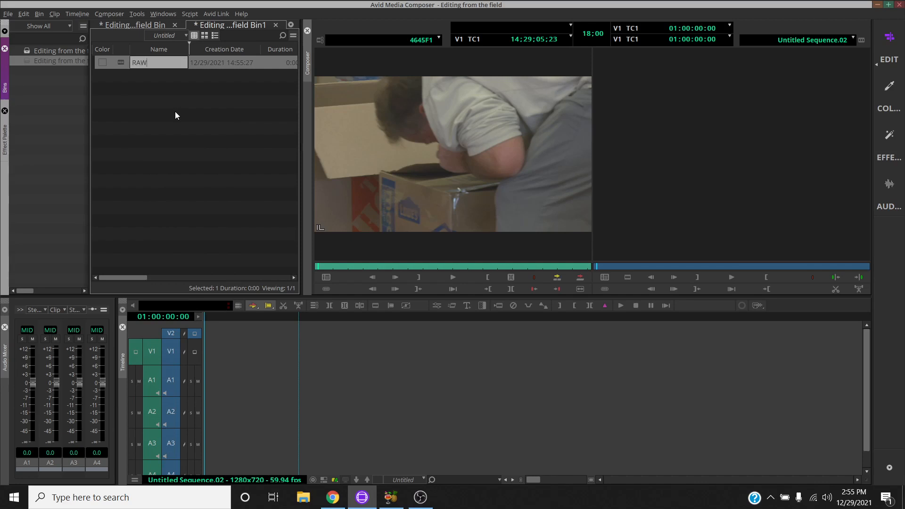
click(174, 126)
Preview more clips from the original bin, including 4637C8 and 4636GH, and check the bin holding the RAW sequence
click(139, 24)
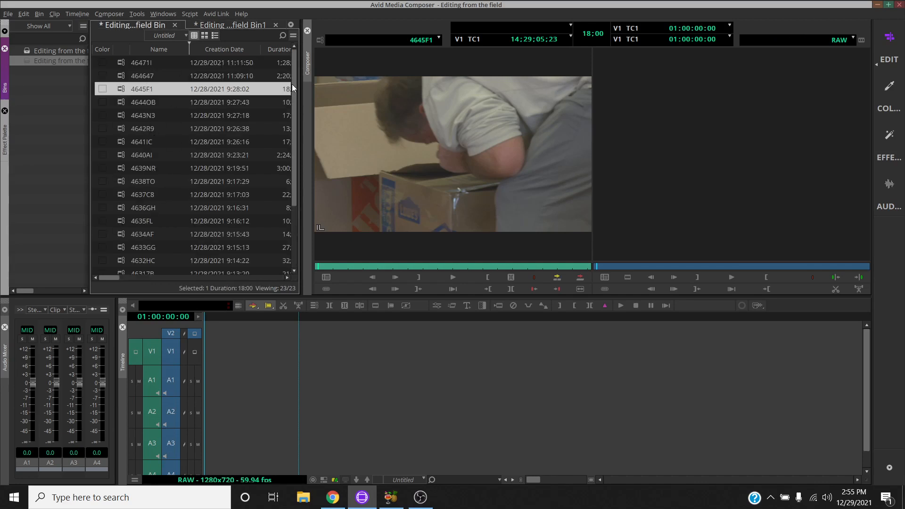
mouse_move(293, 86)
mouse_down()
mouse_move(300, 183)
mouse_move(278, 80)
mouse_up()
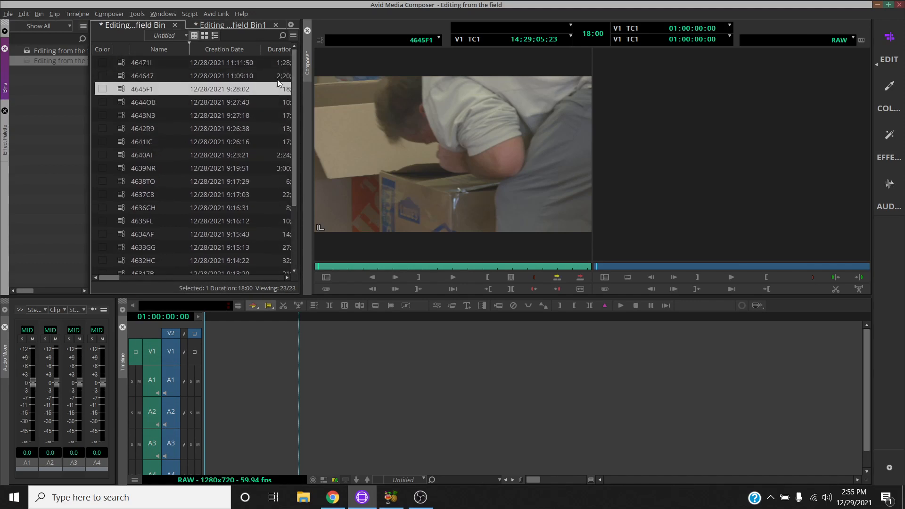
double_click(127, 155)
double_click(123, 189)
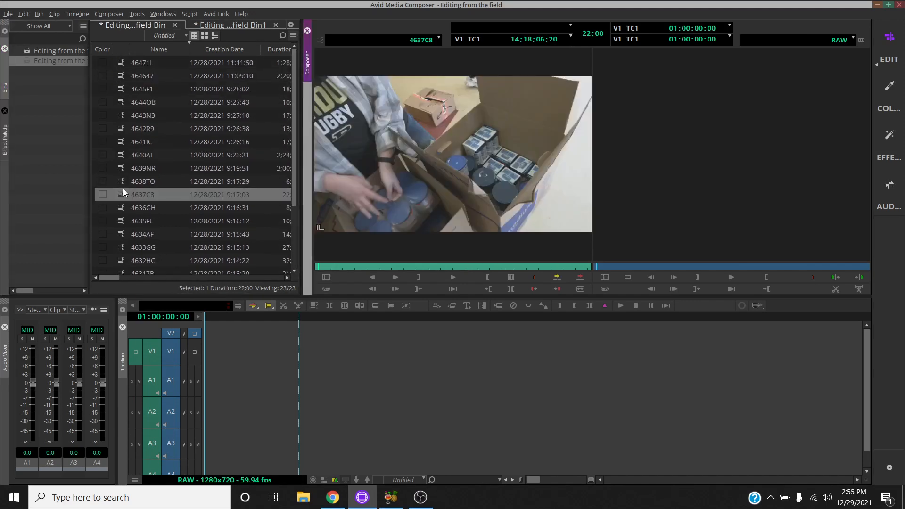
double_click(123, 209)
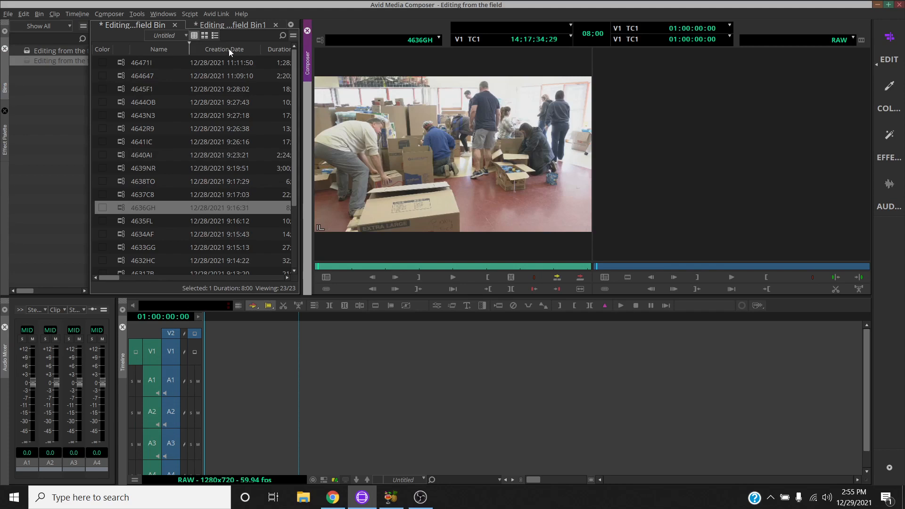
click(219, 27)
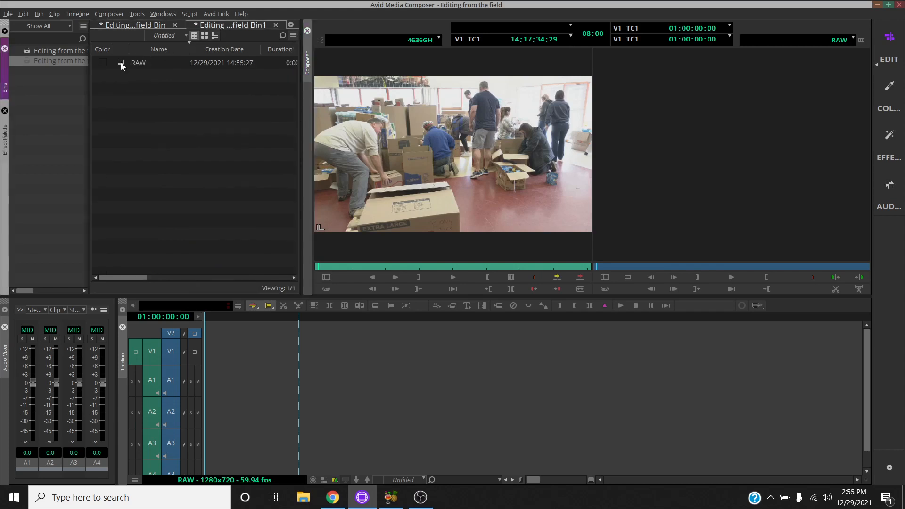
click(133, 26)
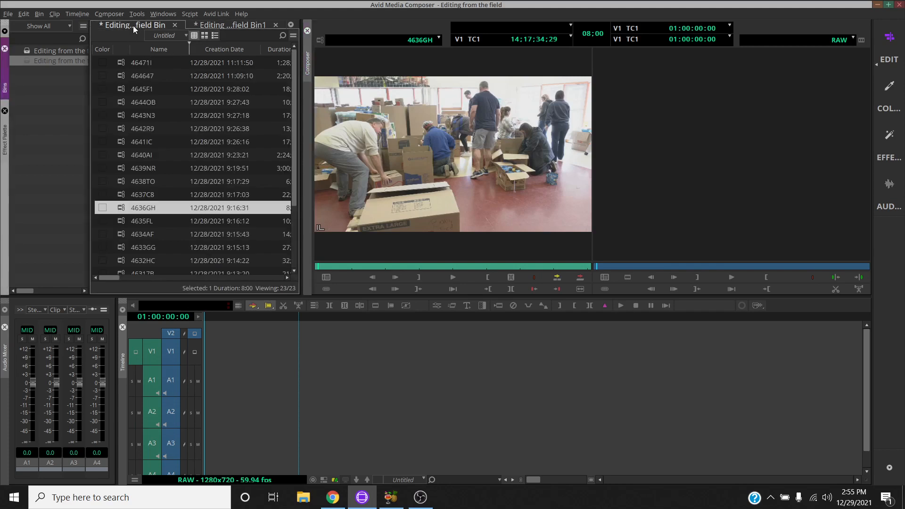
Sort the linked clips by creation date, oldest first, and place all of them, starting with 46254T, in the RAW sequence
click(214, 50)
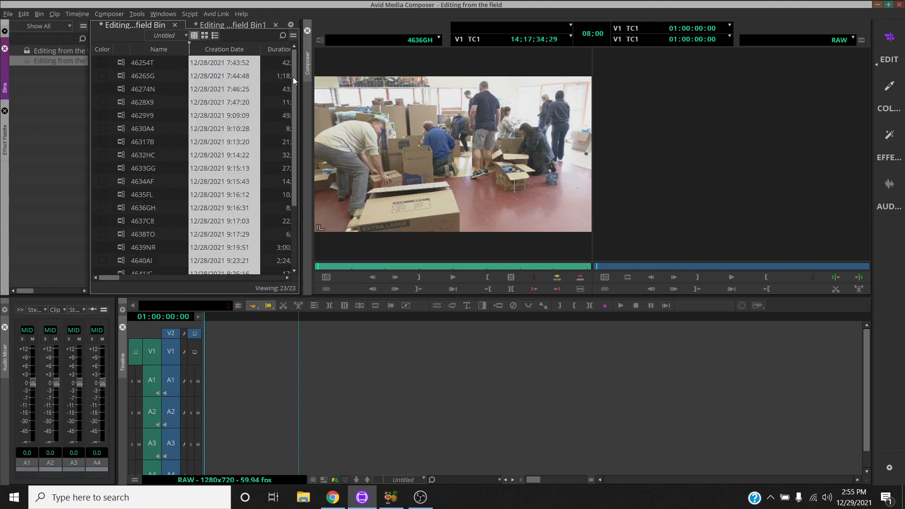
double_click(126, 63)
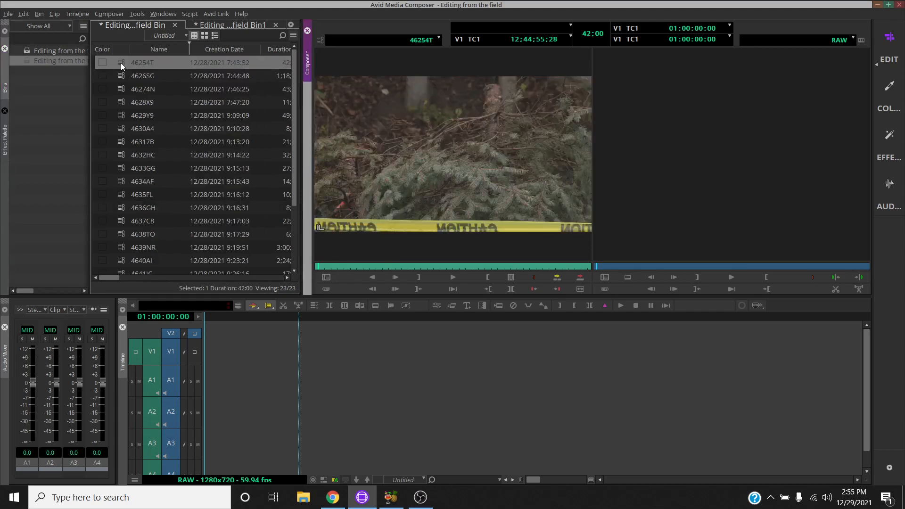
drag(297, 101, 297, 163)
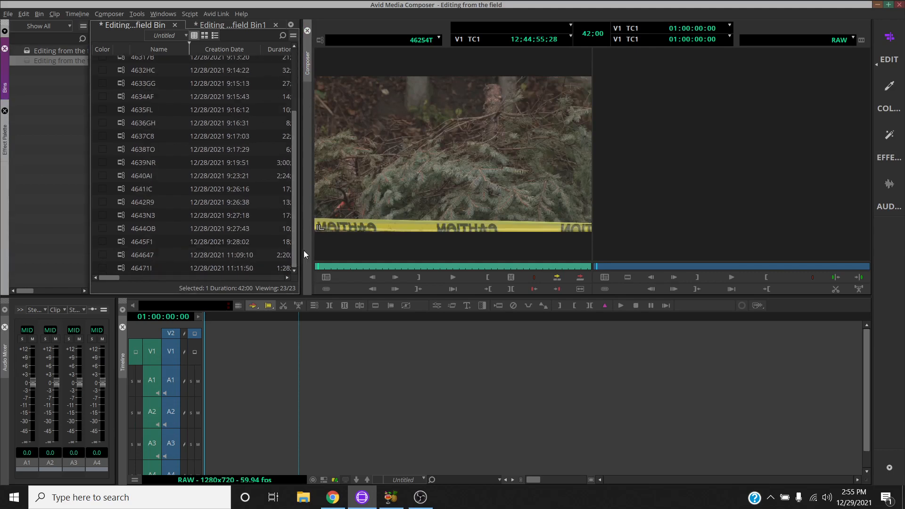
shift+click(124, 268)
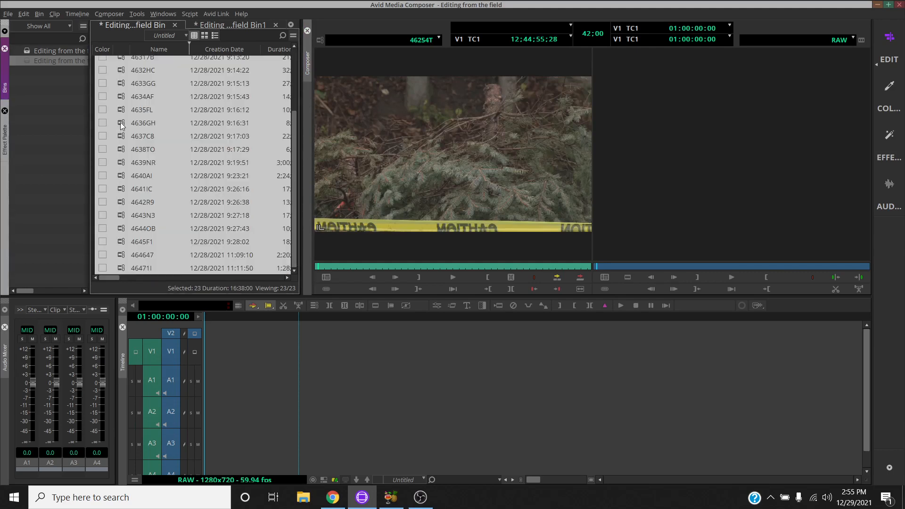
drag(245, 380, 217, 359)
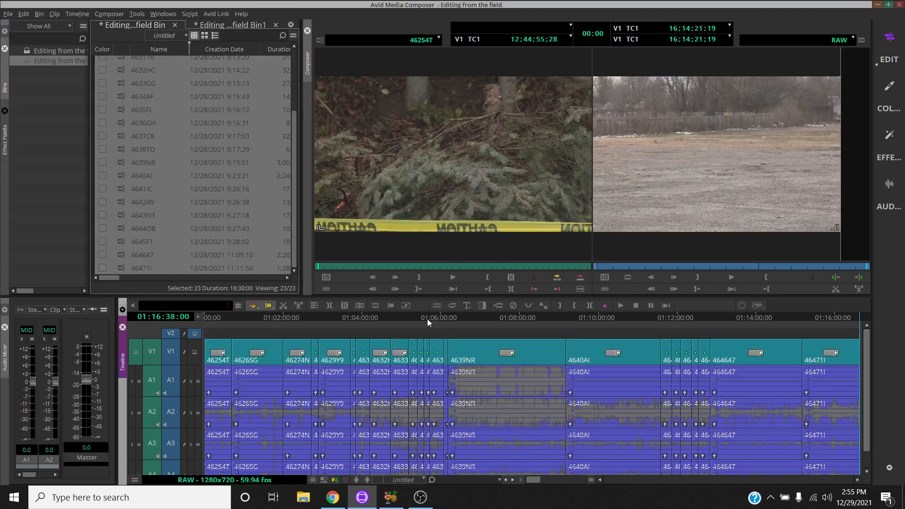
drag(427, 319, 549, 335)
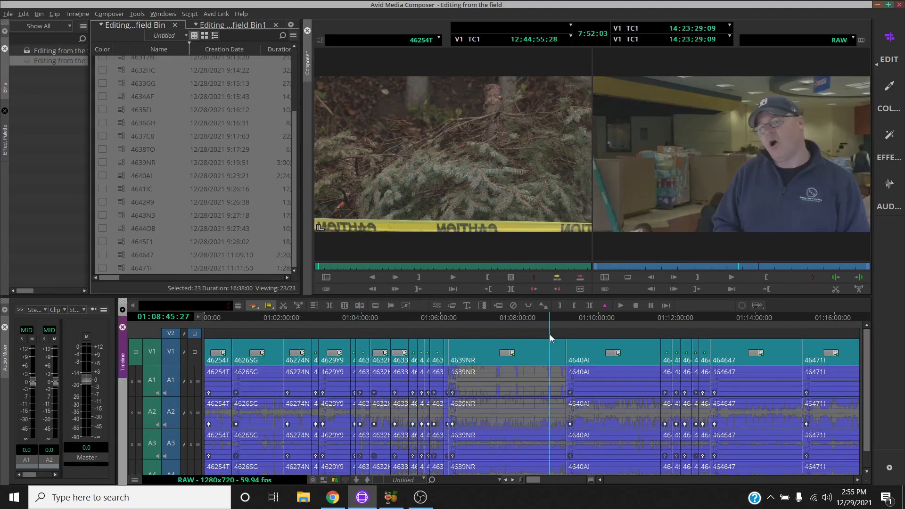
Close the original clip bin and load the RAW sequence into the source monitor
click(175, 25)
click(125, 63)
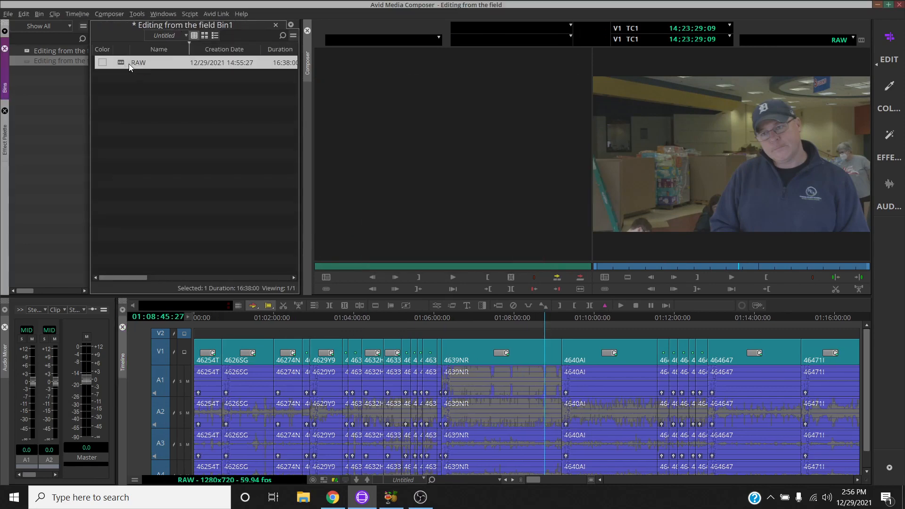
drag(123, 64, 333, 165)
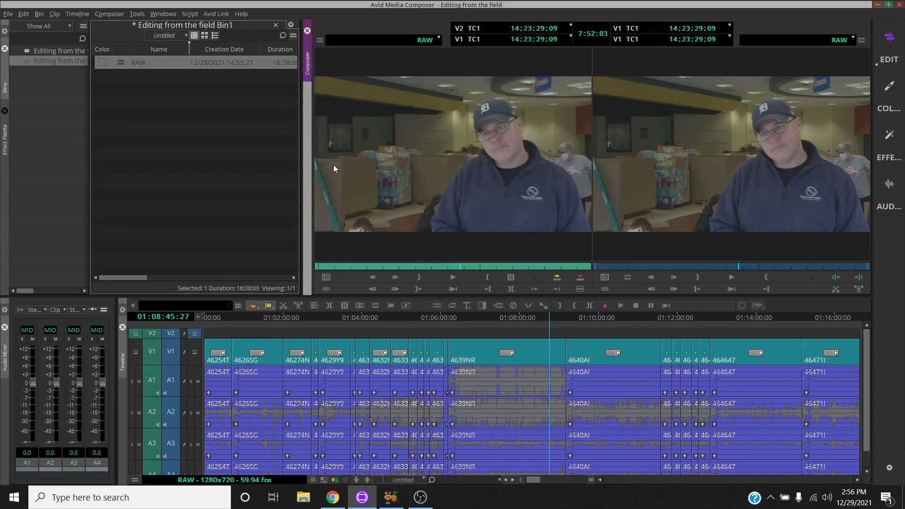
Add a new sequence named Editing PKG to the bin that holds the RAW sequence
drag(327, 268, 390, 268)
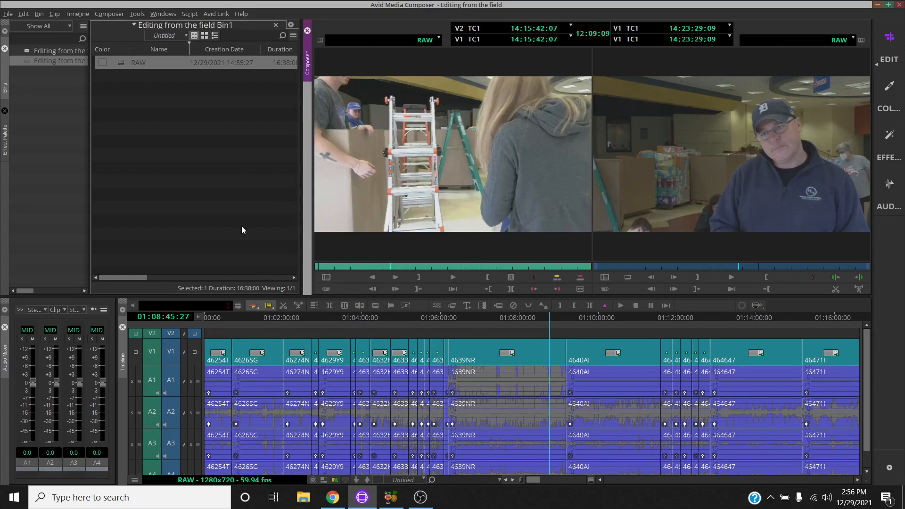
right_click(219, 200)
click(244, 208)
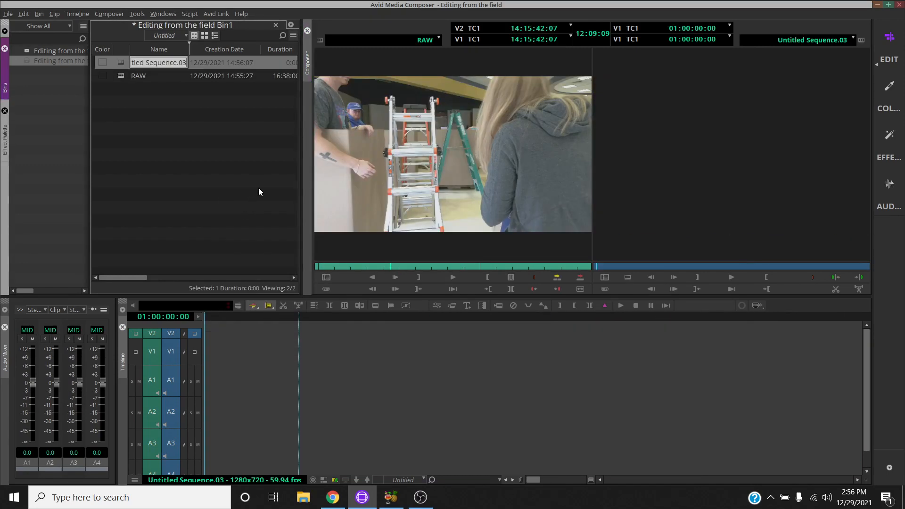
text(Editing)
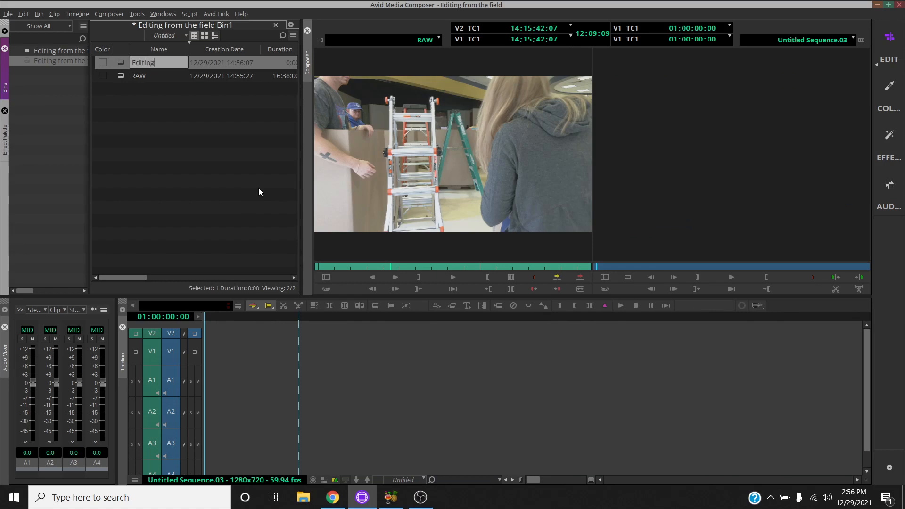
text( PKG)
click(259, 188)
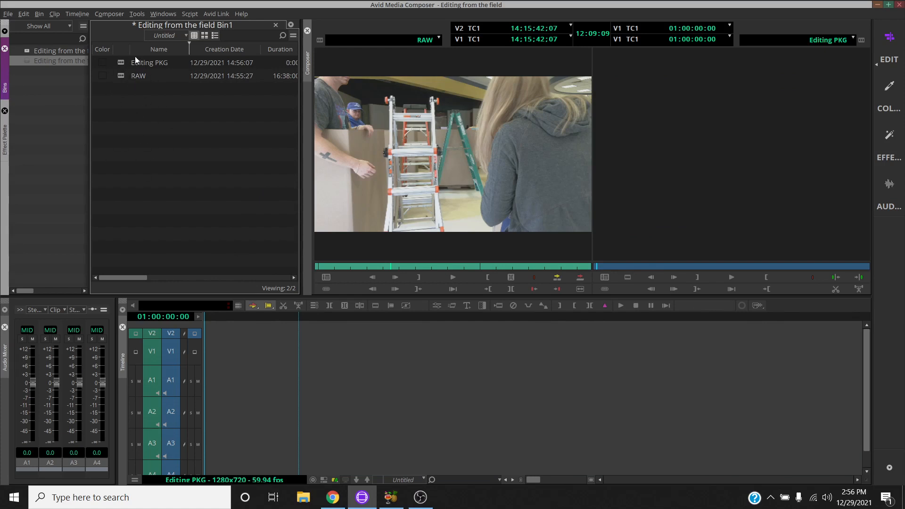
Open the original clip bin and consolidate clip 46254T to the Windows (C:) drive, keeping native master clips linked to the original media
double_click(30, 51)
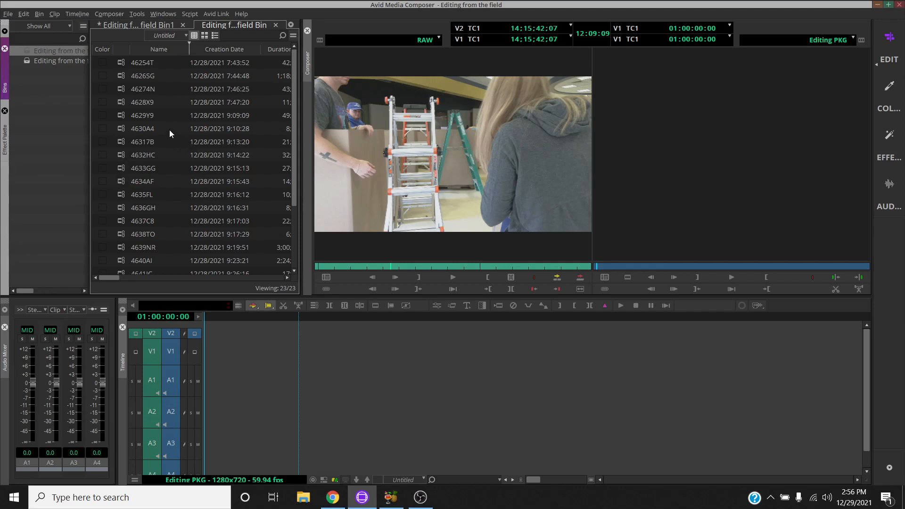
double_click(126, 67)
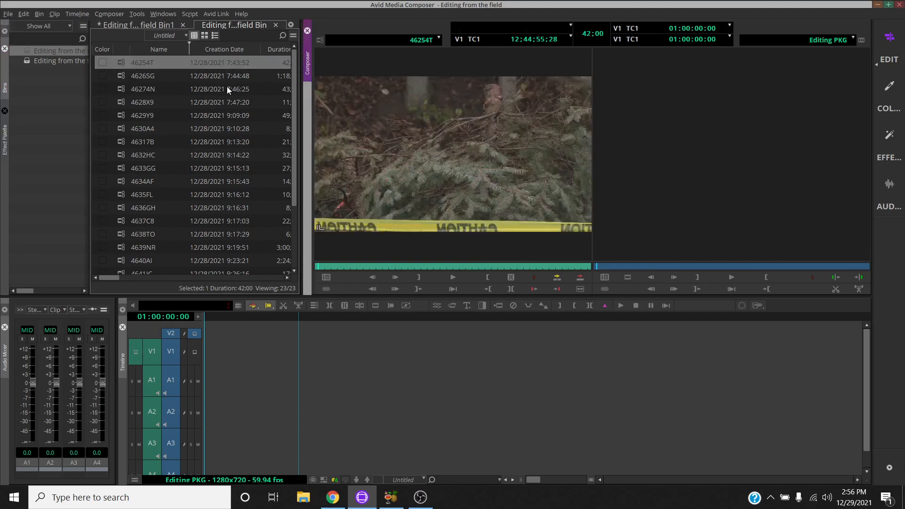
click(128, 63)
right_click(124, 62)
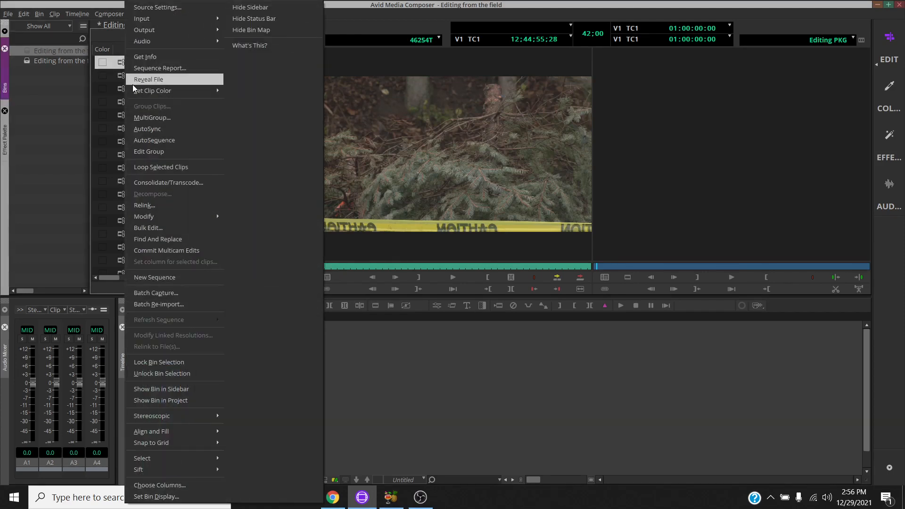
click(174, 185)
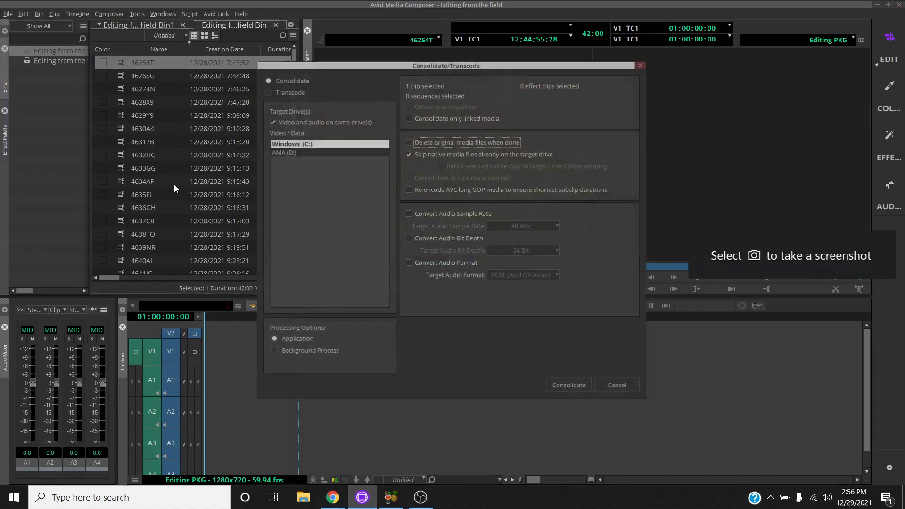
click(292, 143)
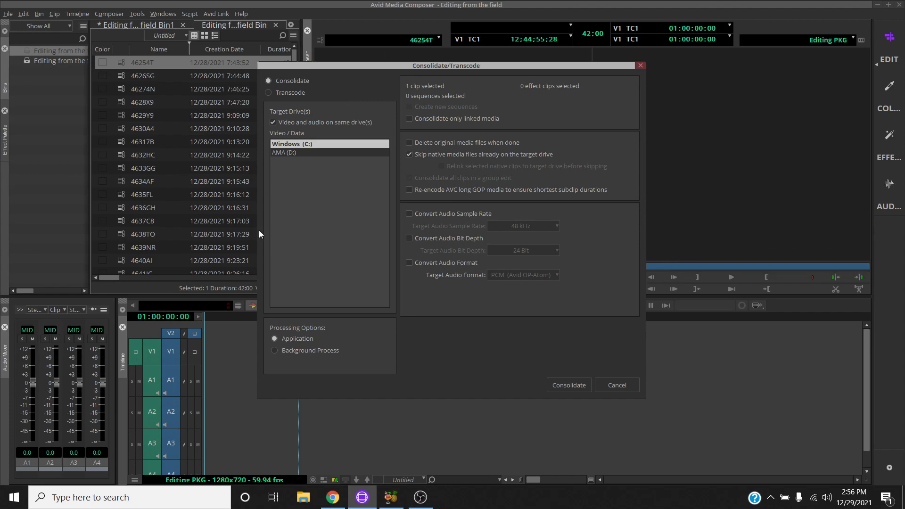
click(570, 388)
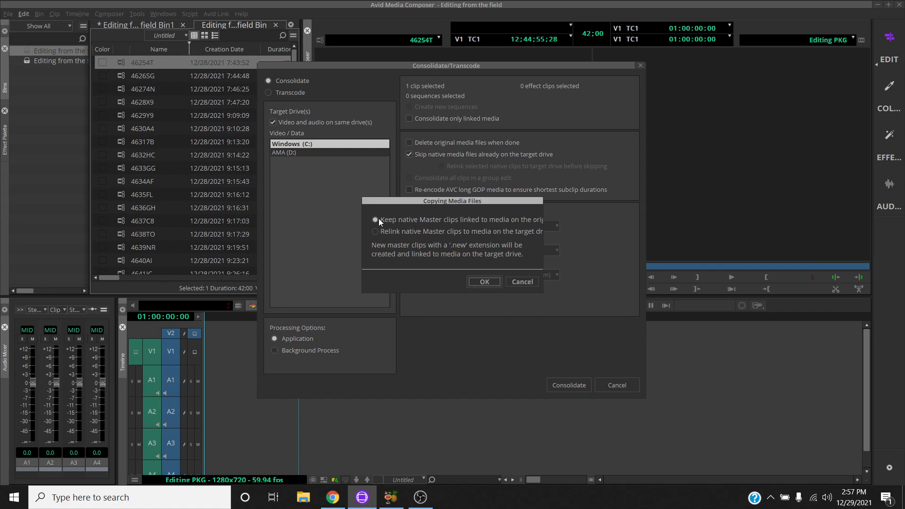
click(481, 281)
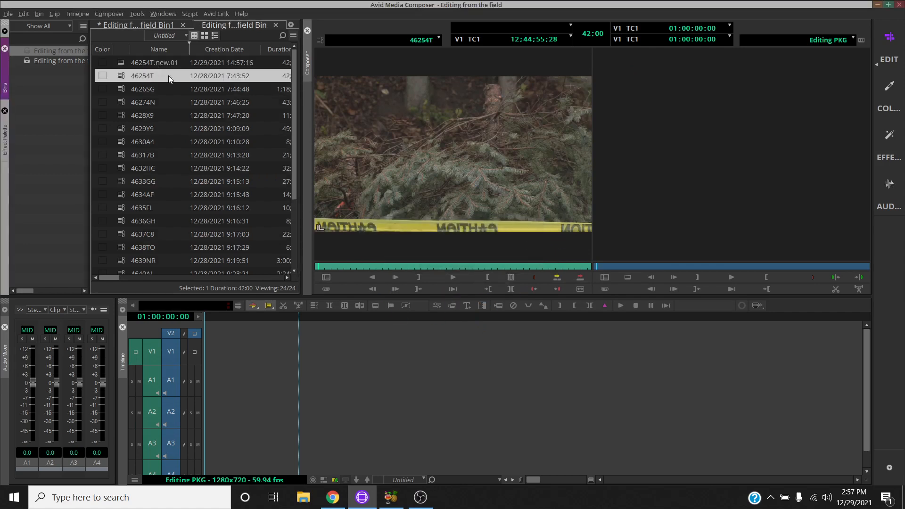
Load the consolidated 46254T.new.01 and the linked clips 46254T and 4626SG in turn to compare their media availability, closing the SD card's folder window
double_click(123, 62)
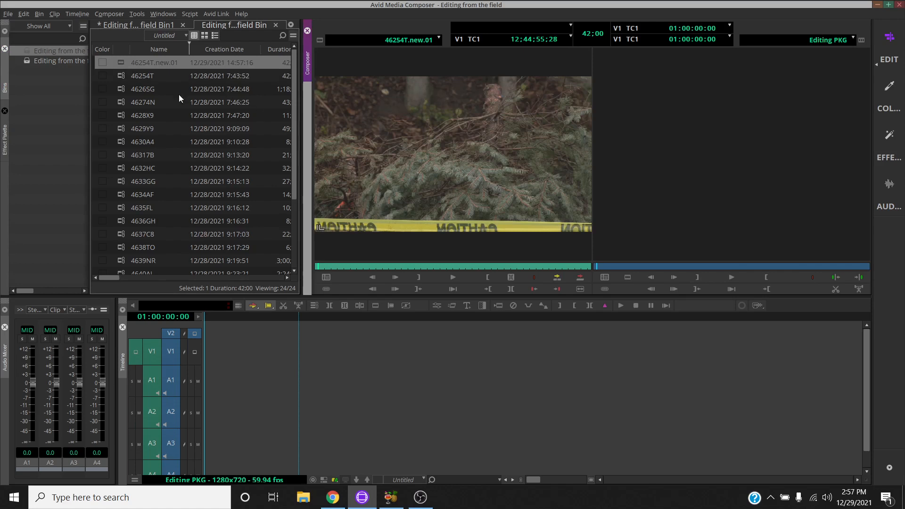
double_click(121, 89)
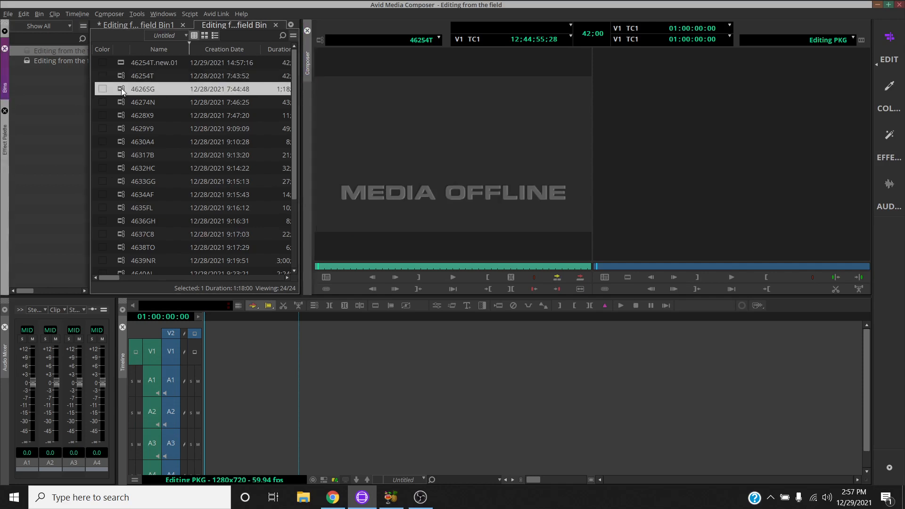
double_click(120, 62)
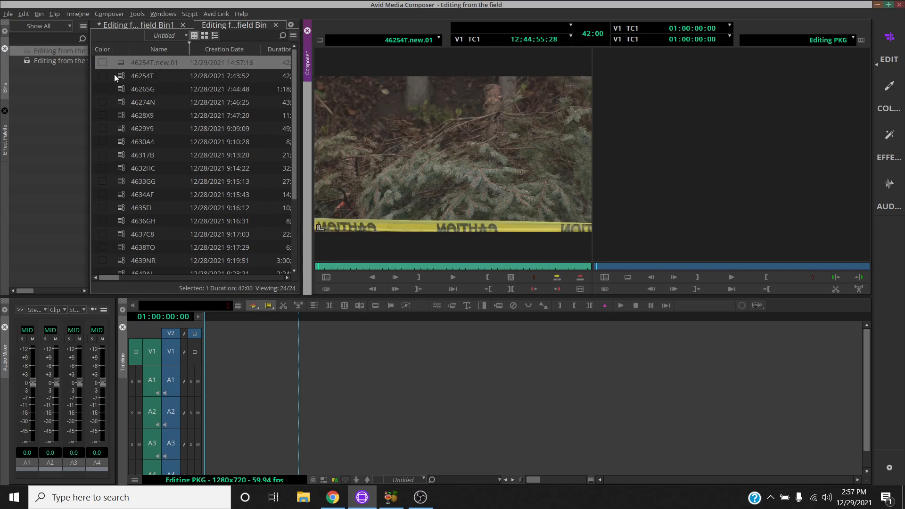
double_click(120, 75)
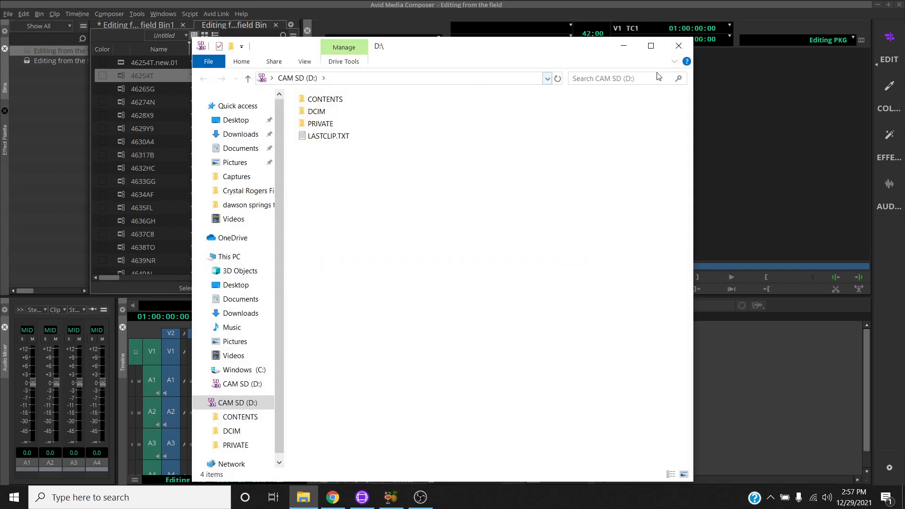
click(677, 47)
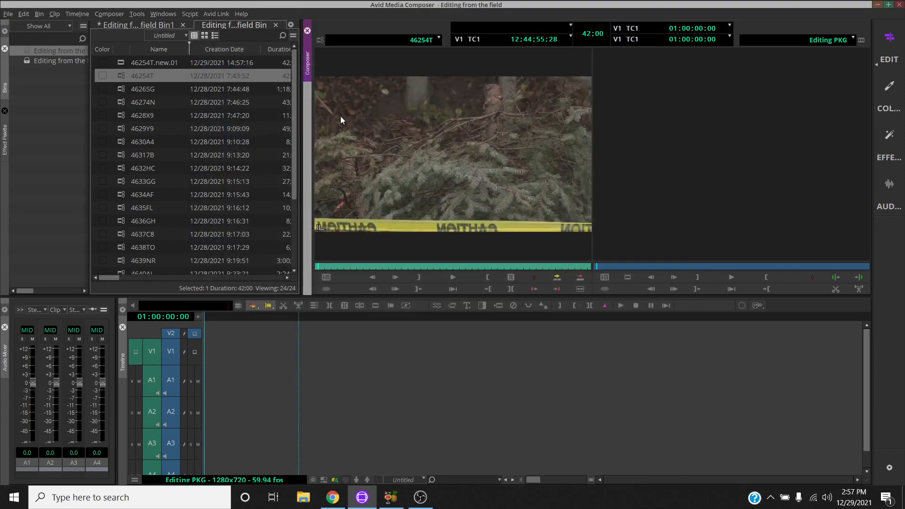
click(116, 90)
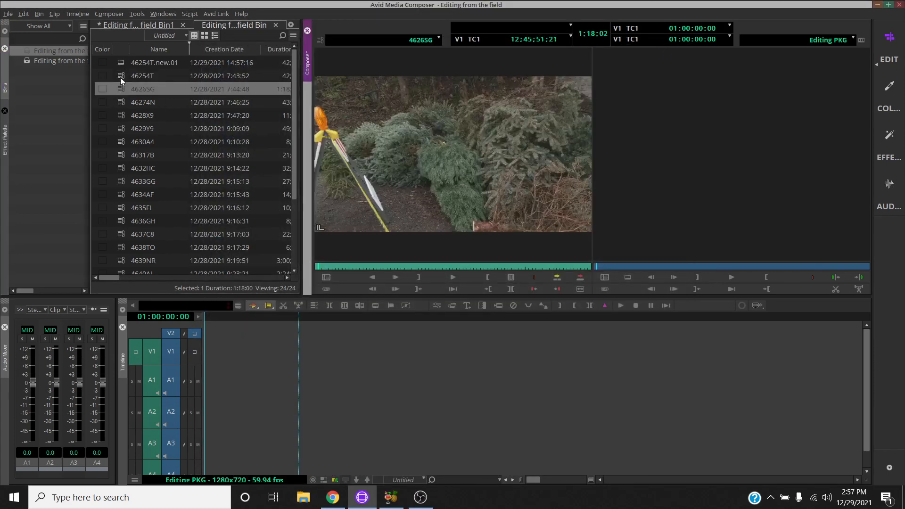
click(120, 76)
click(122, 65)
double_click(121, 66)
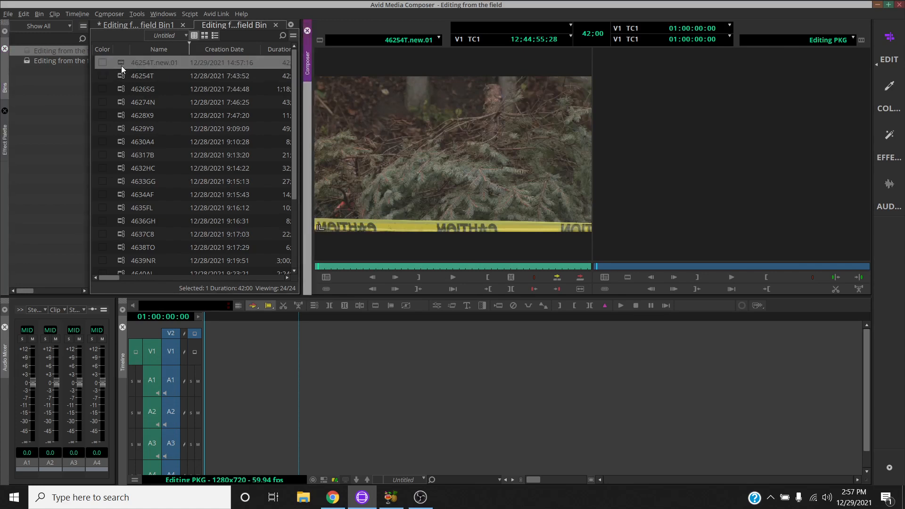
Link DJI_0180.MP4 from the desktop's Urban Gov Center Drone folder into Editing from the field Bin1
click(144, 25)
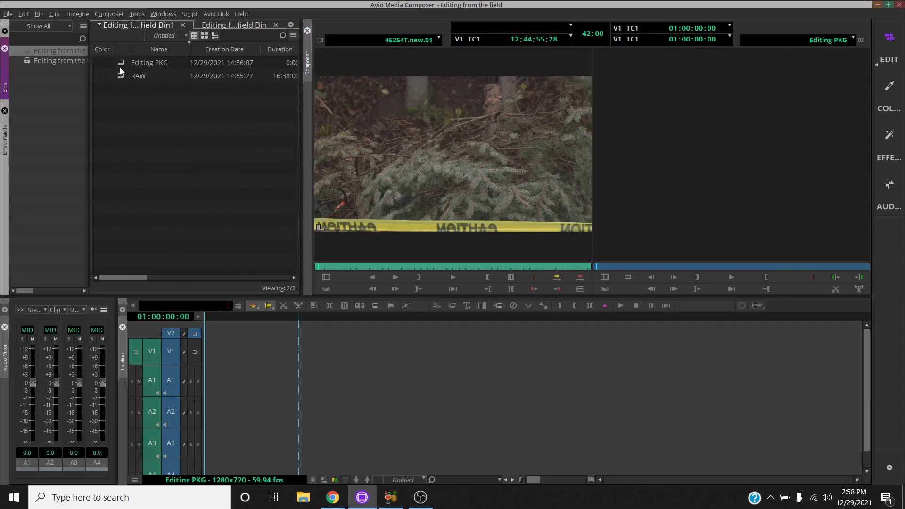
right_click(132, 150)
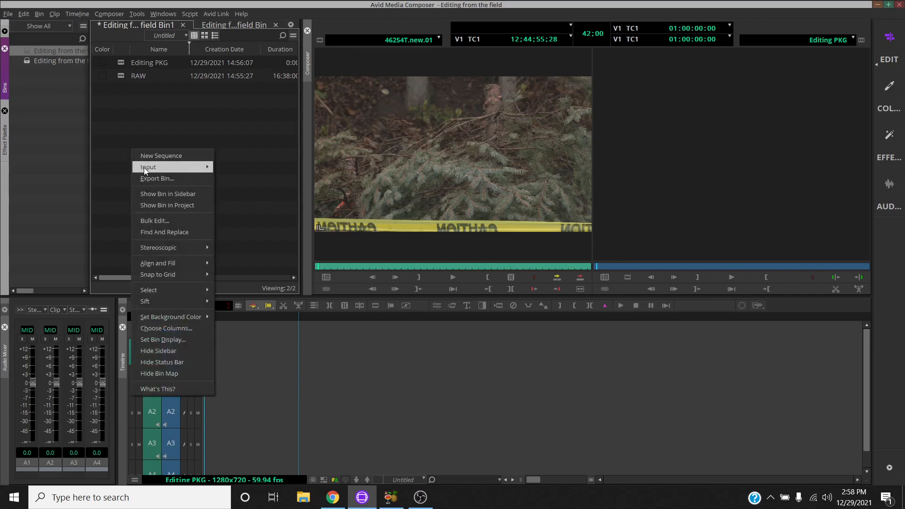
mouse_move(178, 171)
click(238, 168)
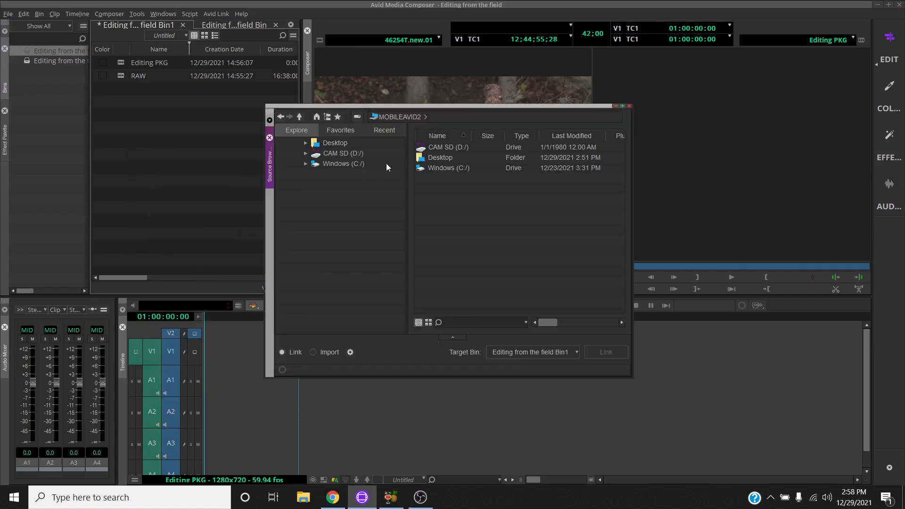
click(338, 145)
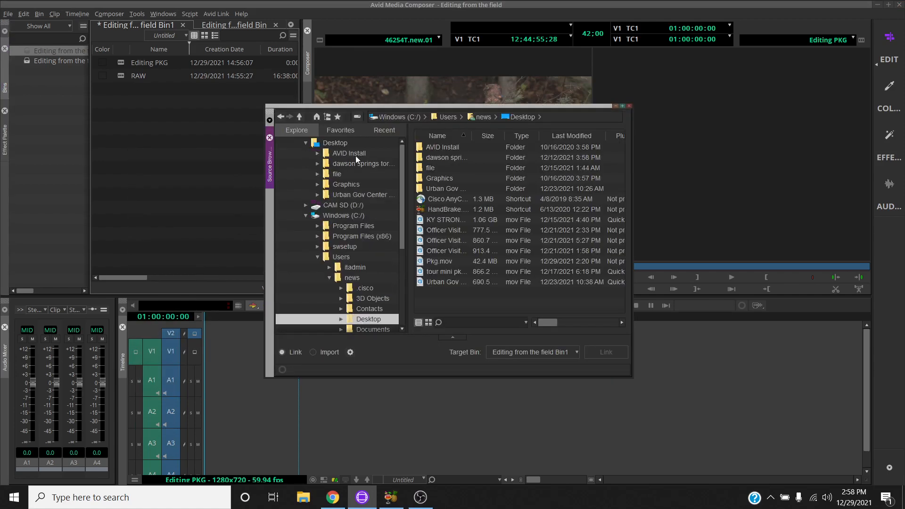
double_click(443, 189)
click(428, 157)
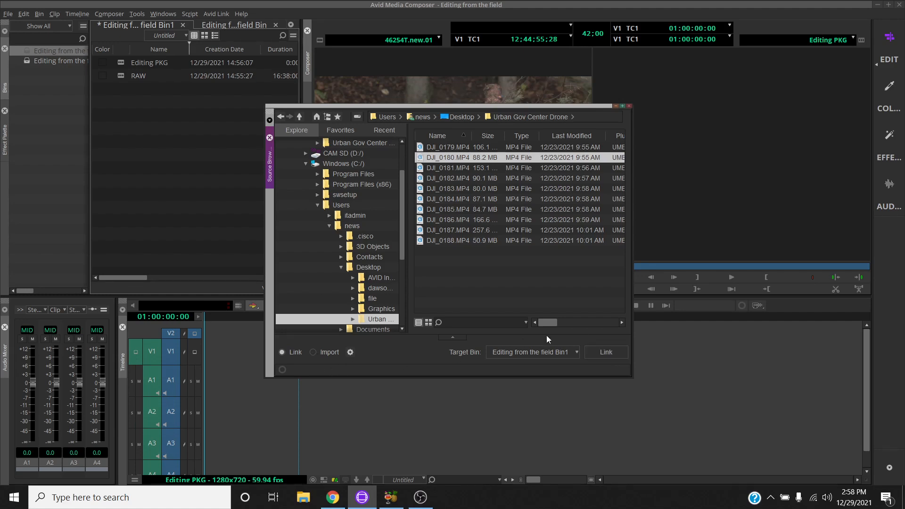
click(607, 353)
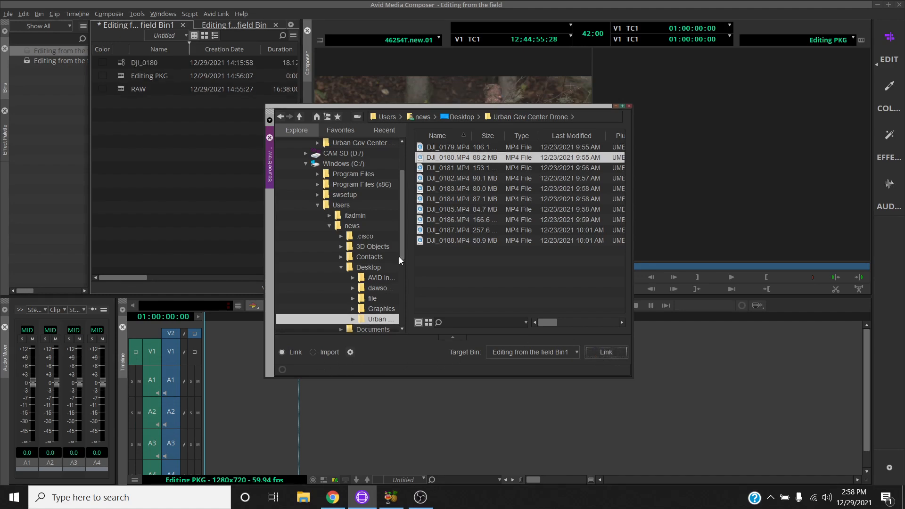
click(629, 105)
Mark a section of about 2 seconds near the middle of DJI_0180 and splice it into the Editing PKG sequence
double_click(141, 62)
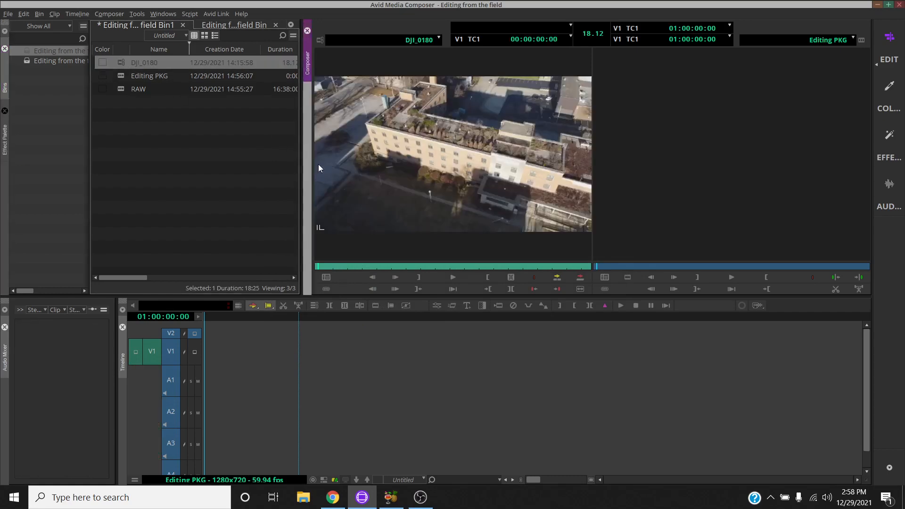
drag(329, 268, 444, 271)
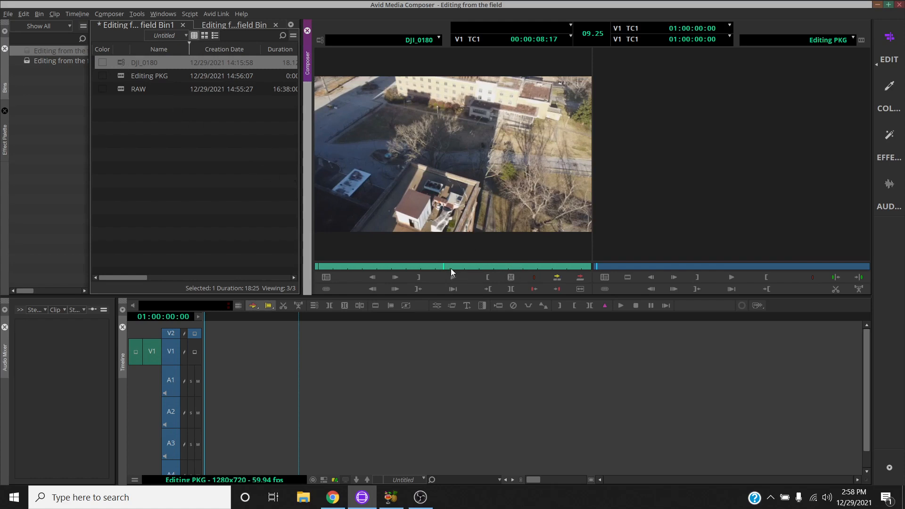
key(i)
click(474, 267)
key(o)
key(v)
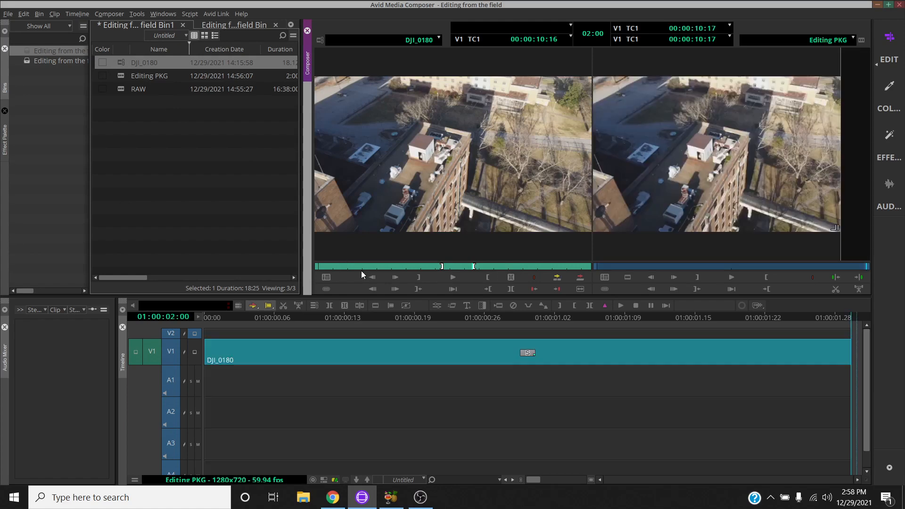
Mark about 54 seconds of the RAW sequence from 14;15;42;07 as source and splice the marked footage after the drone shot in Editing PKG
drag(116, 86, 361, 162)
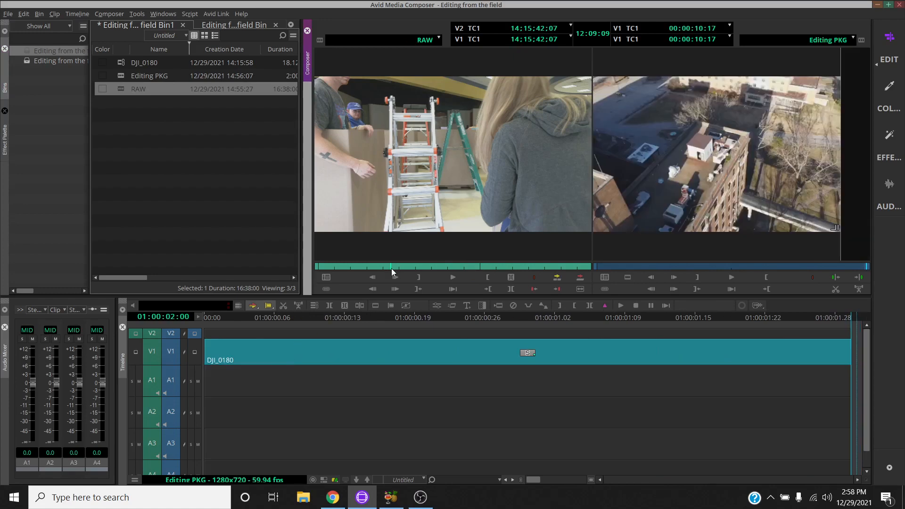
key(i)
drag(392, 270, 404, 269)
key(o)
click(400, 269)
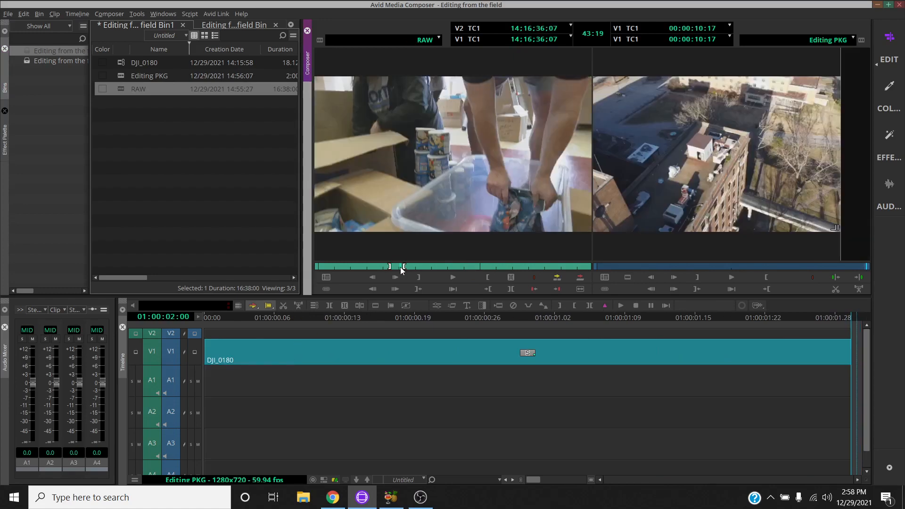
key(v)
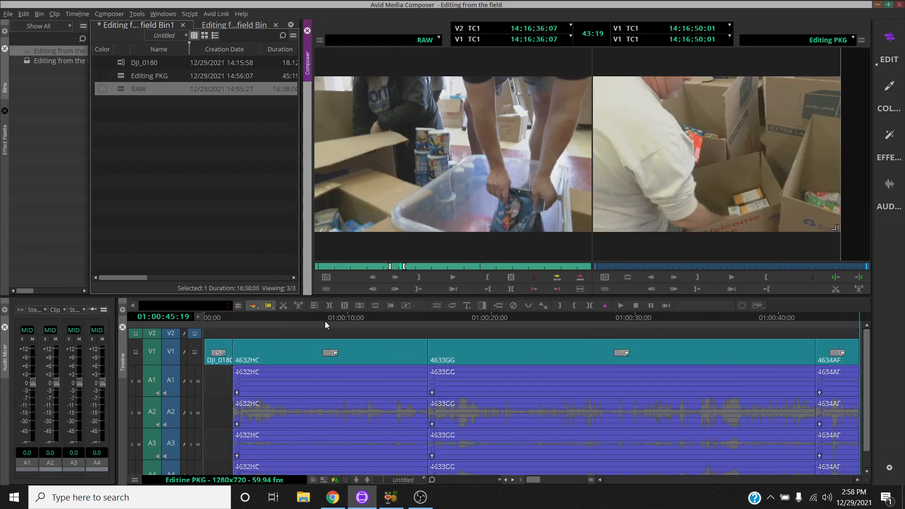
click(298, 320)
drag(290, 321, 207, 361)
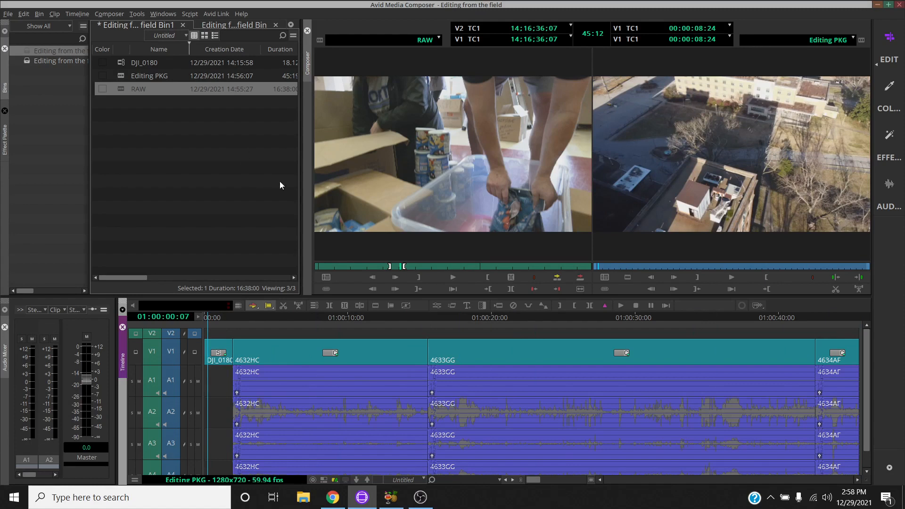
Rename the Editing PKG sequence as Urban Gov Center 12/29 PKG
click(169, 160)
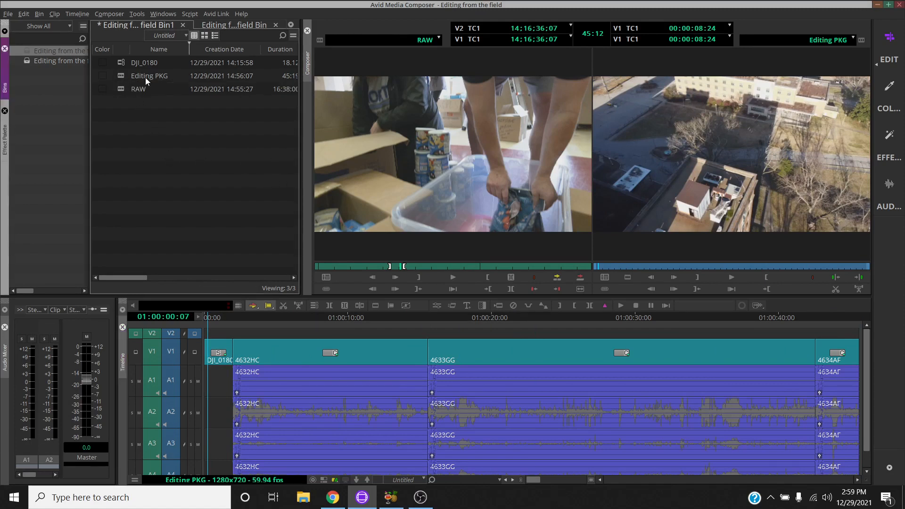
click(121, 78)
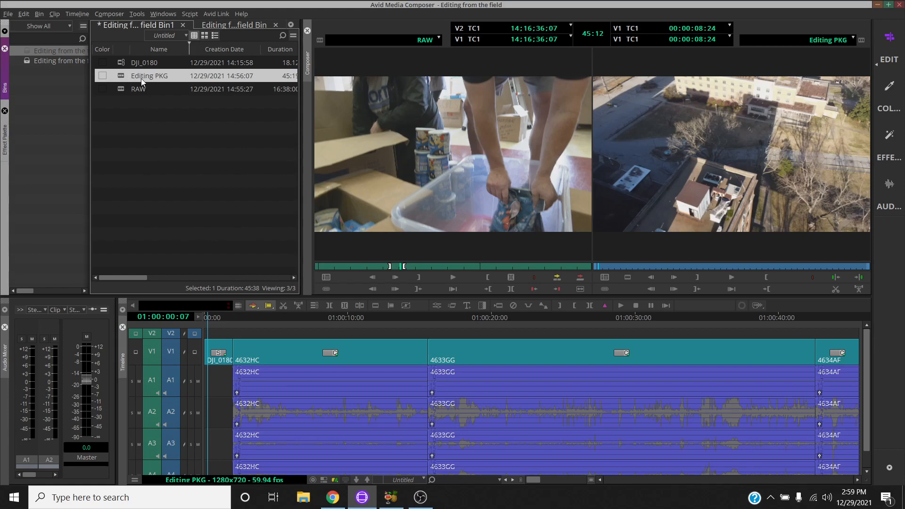
click(155, 79)
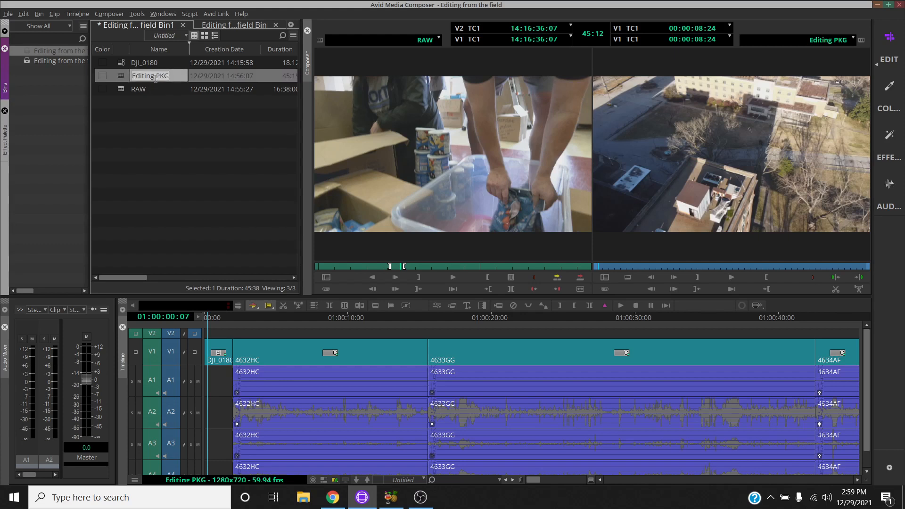
drag(155, 79, 135, 77)
key(BackSpace)
key(Delete)
key(BackSpace)
text(Urban )
text(Gov Cen)
text(ter )
text(12/29)
key(Return)
Start a file export of the Urban Gov Center 12/29 PKG sequence and save the 00 Archive settings after checking their video and audio formats
right_click(122, 71)
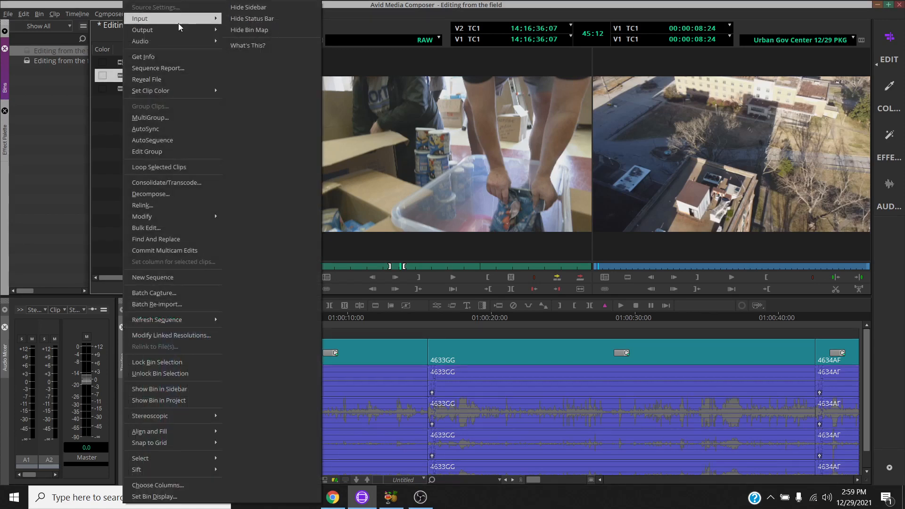
mouse_move(178, 23)
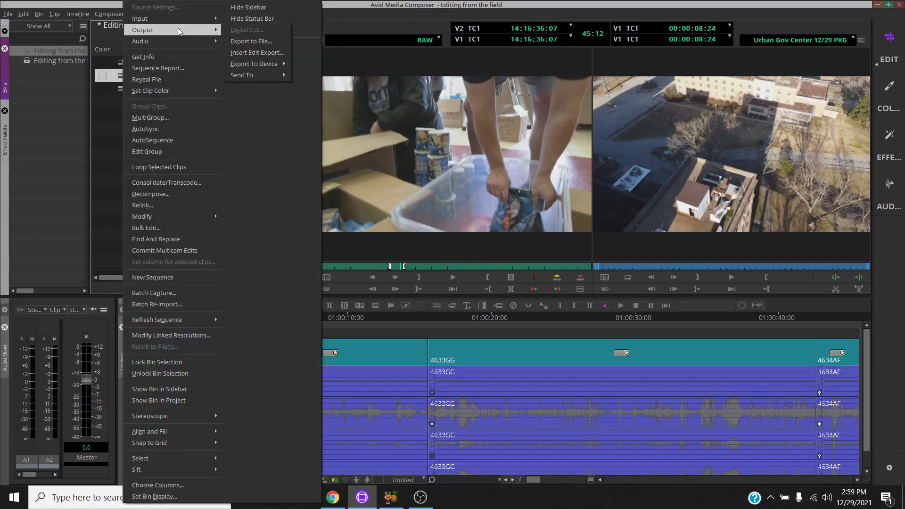
click(277, 40)
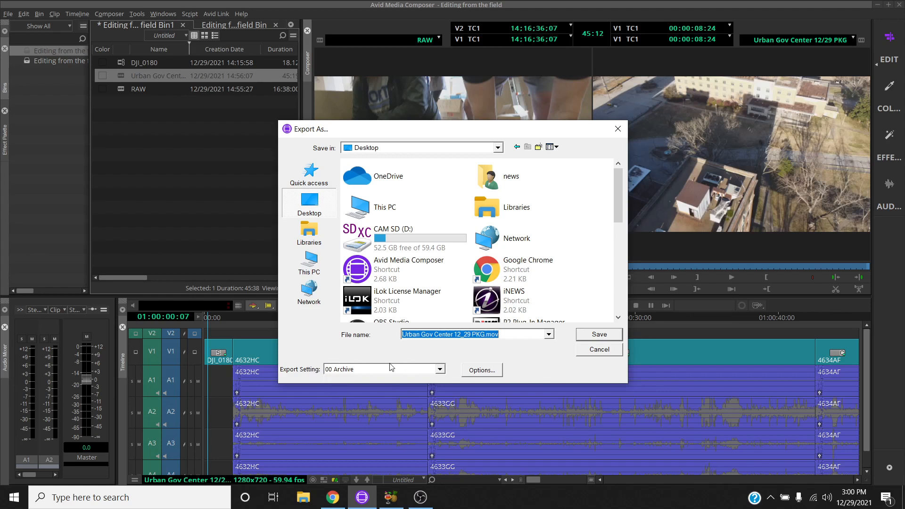
click(481, 372)
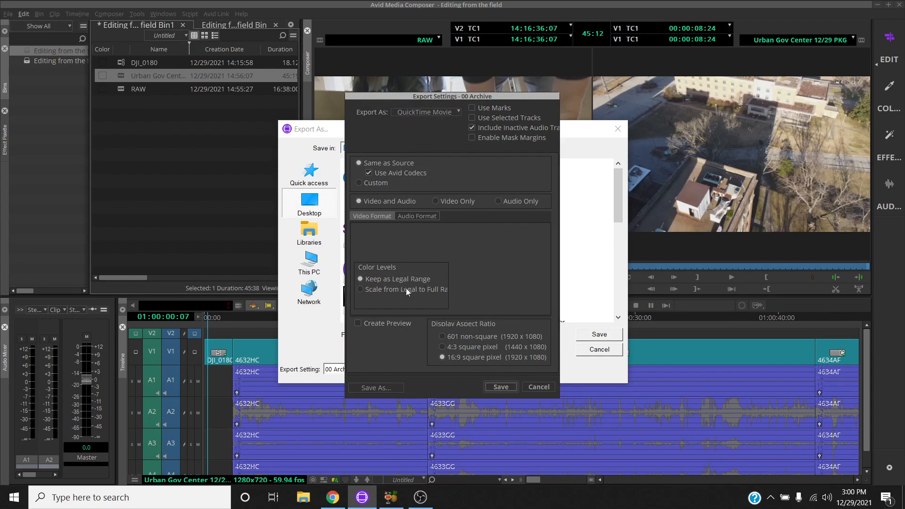
click(420, 219)
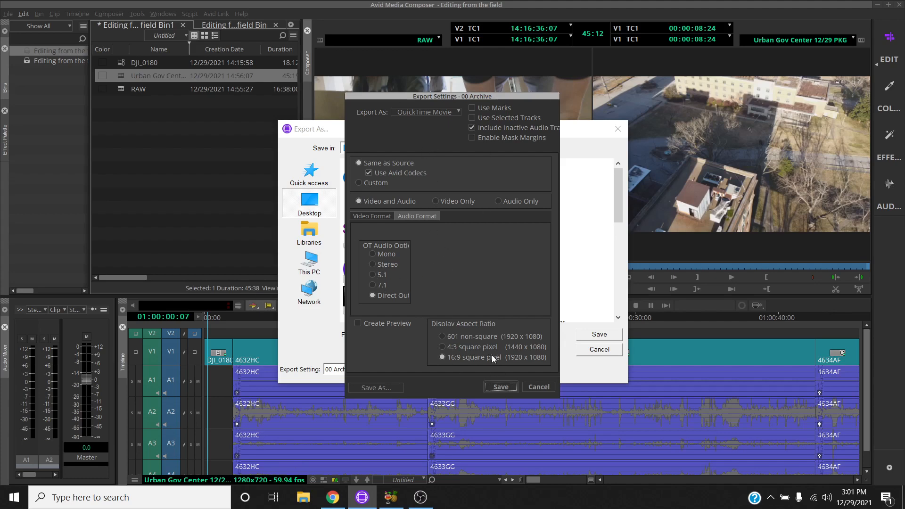
click(513, 389)
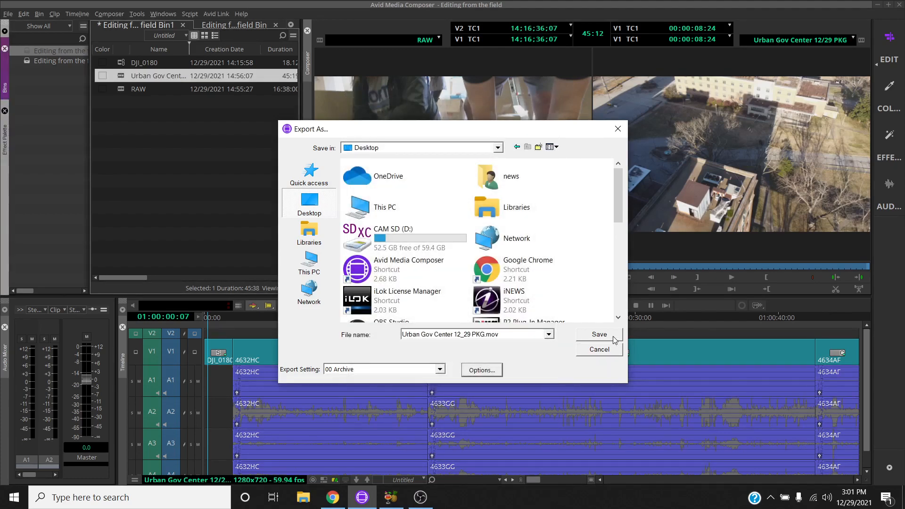
Export the sequence to the desktop as Urban Gov Center 12_29 PKG.mov with the 00 Archive setting, accepting the same-as-source warnings
click(613, 335)
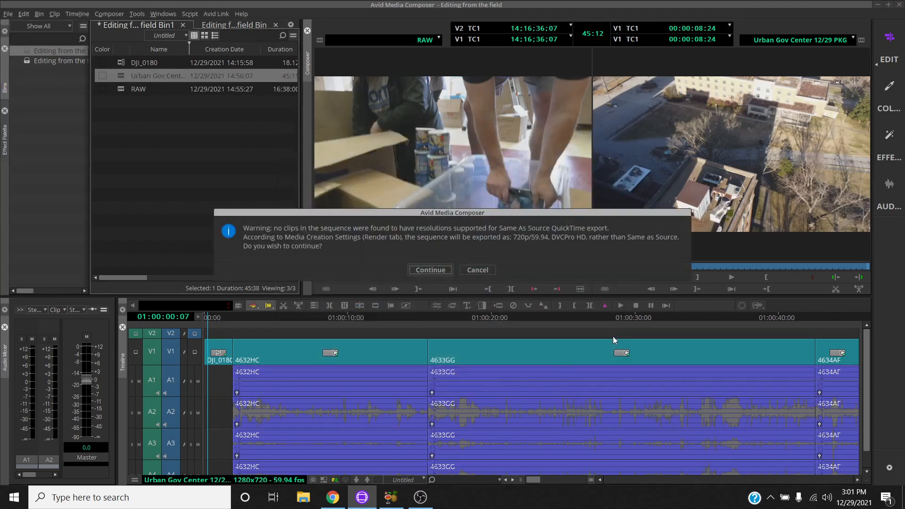
click(426, 269)
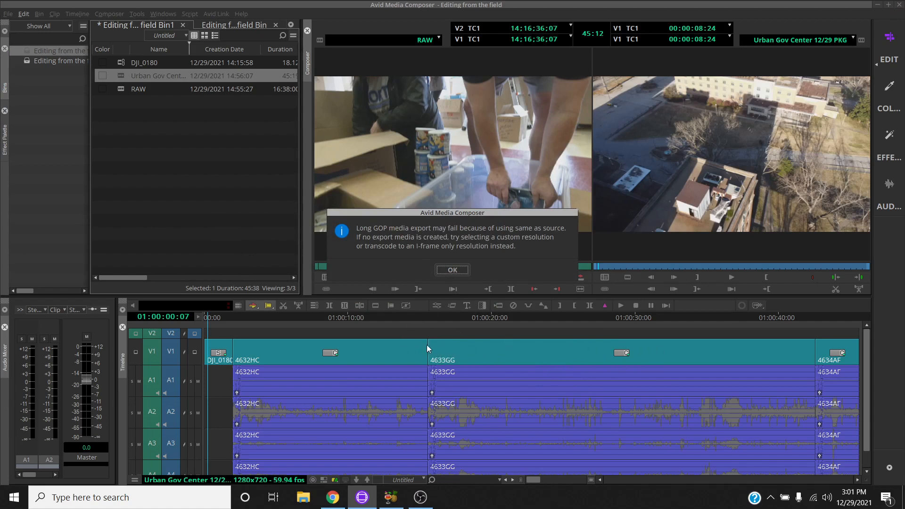
click(457, 271)
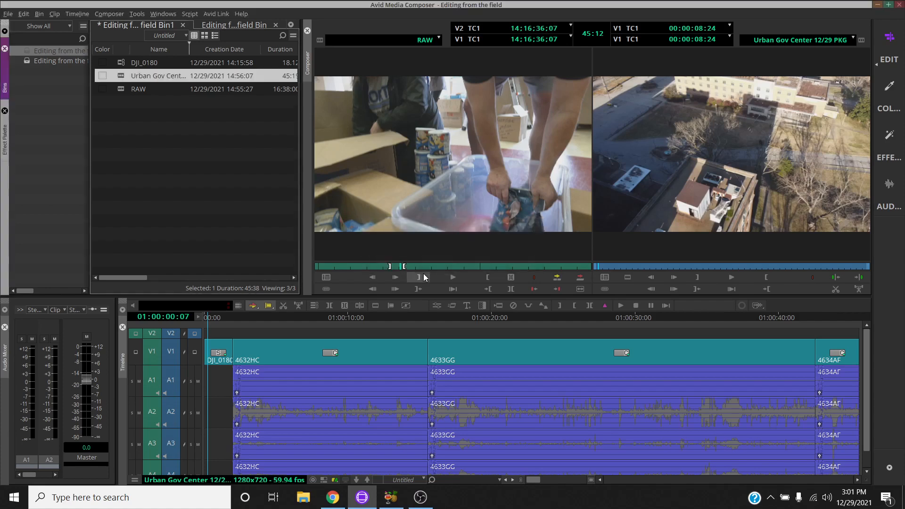
Open the exported Urban Gov Center 12_29 PKG.mov from the desktop in QuickTime Player and bring its playback controls into view
click(878, 5)
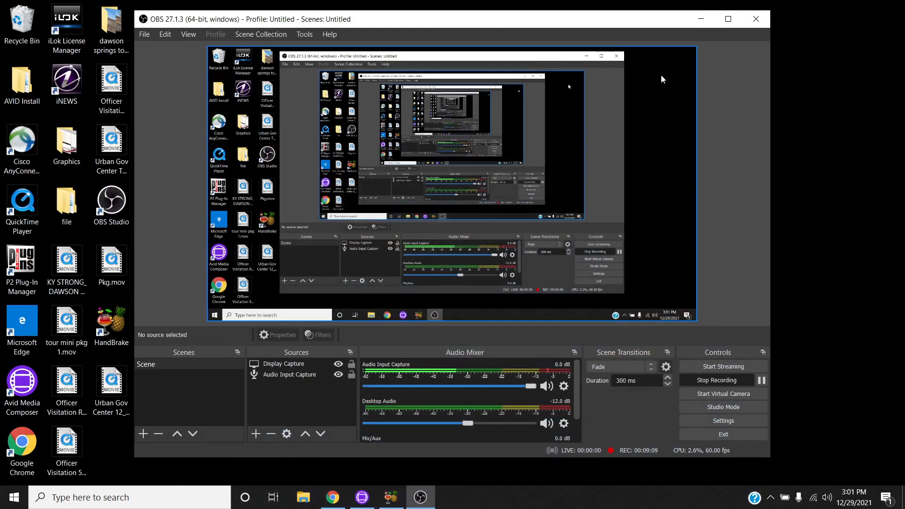
click(701, 19)
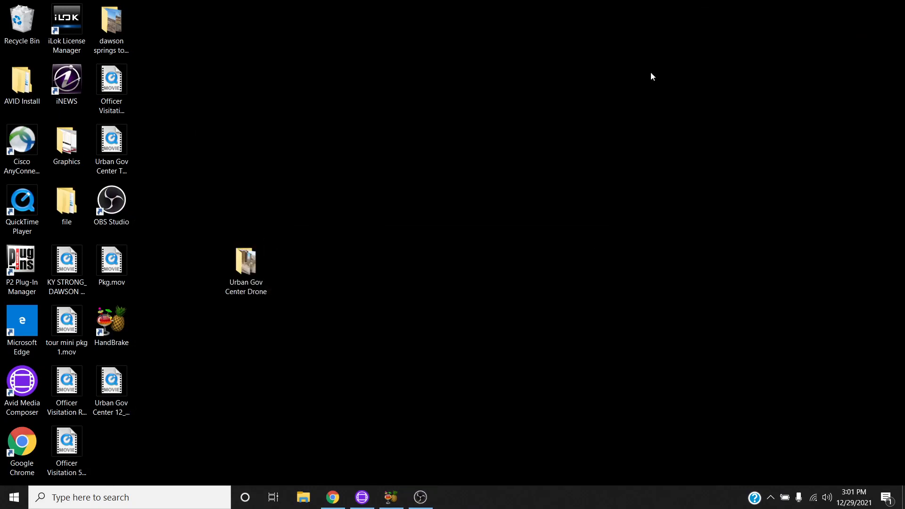
double_click(118, 389)
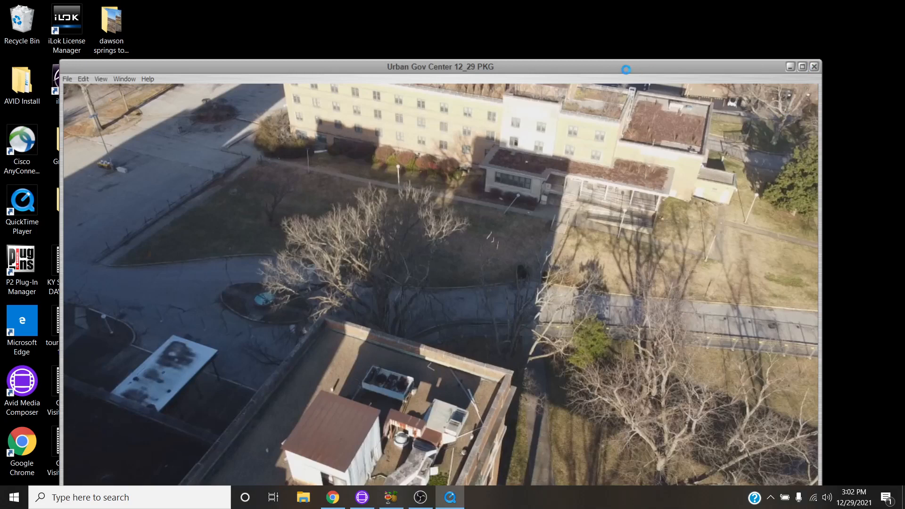
drag(627, 70, 625, 15)
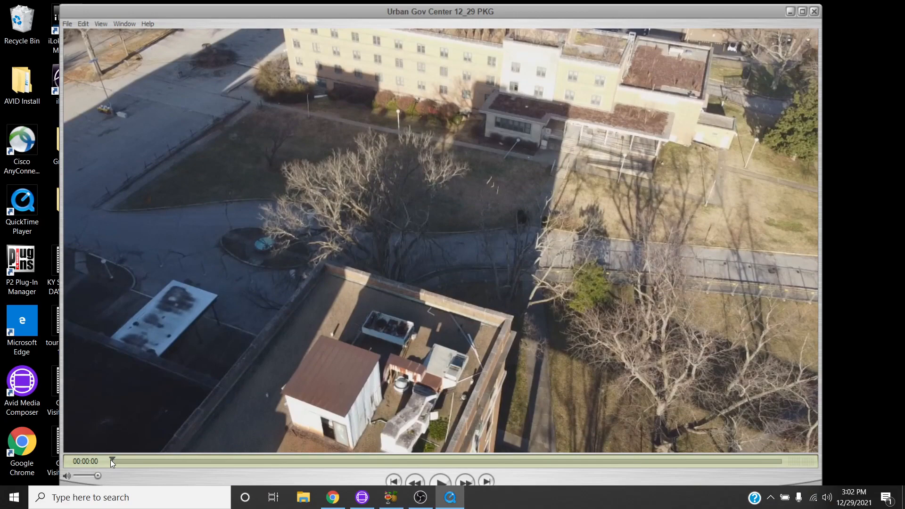
Play a few seconds of the exported movie from about 10 seconds in, close it, and return to Avid Media Composer
drag(110, 460, 265, 466)
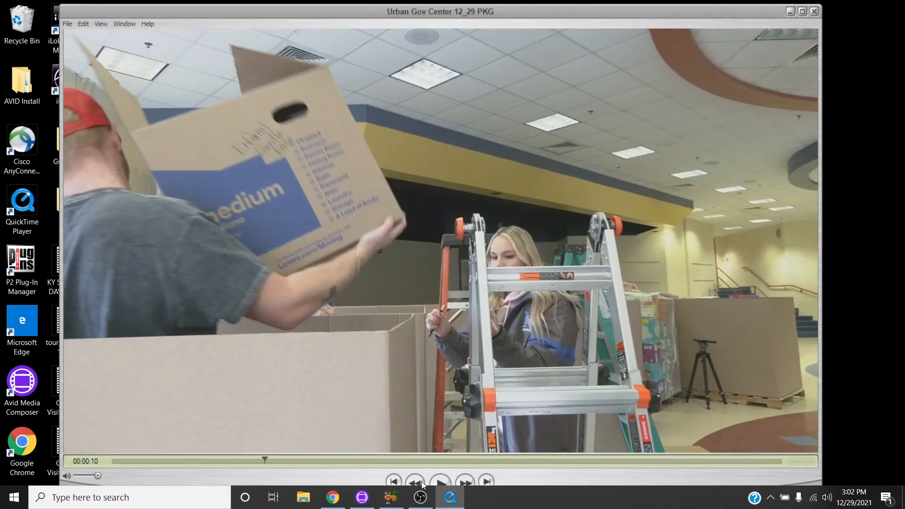
click(438, 479)
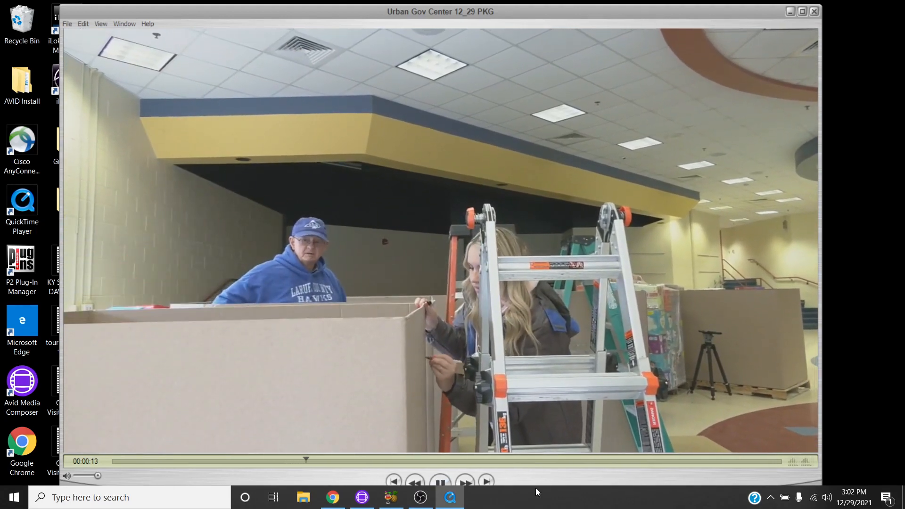
click(438, 480)
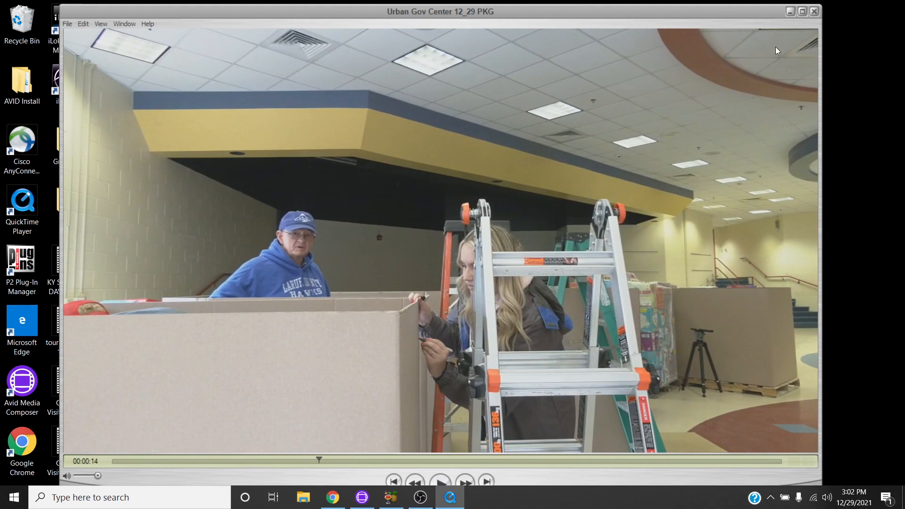
click(815, 11)
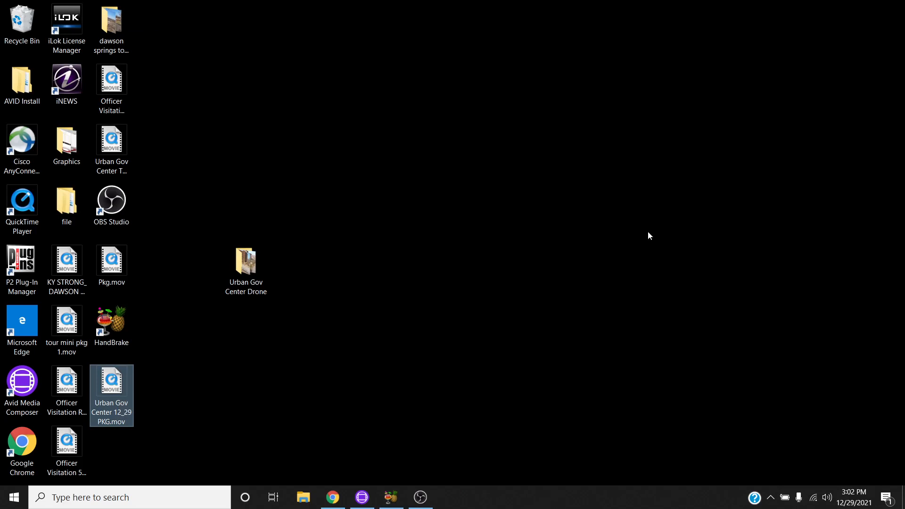
click(364, 501)
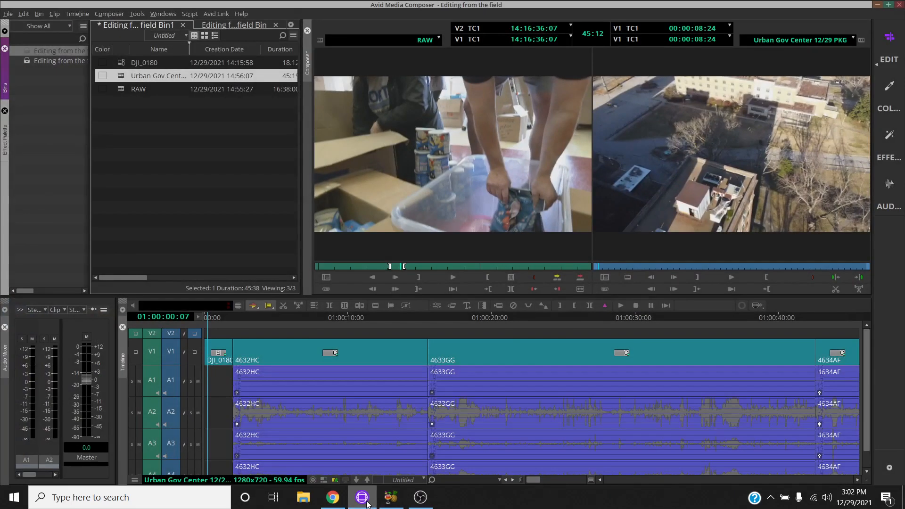